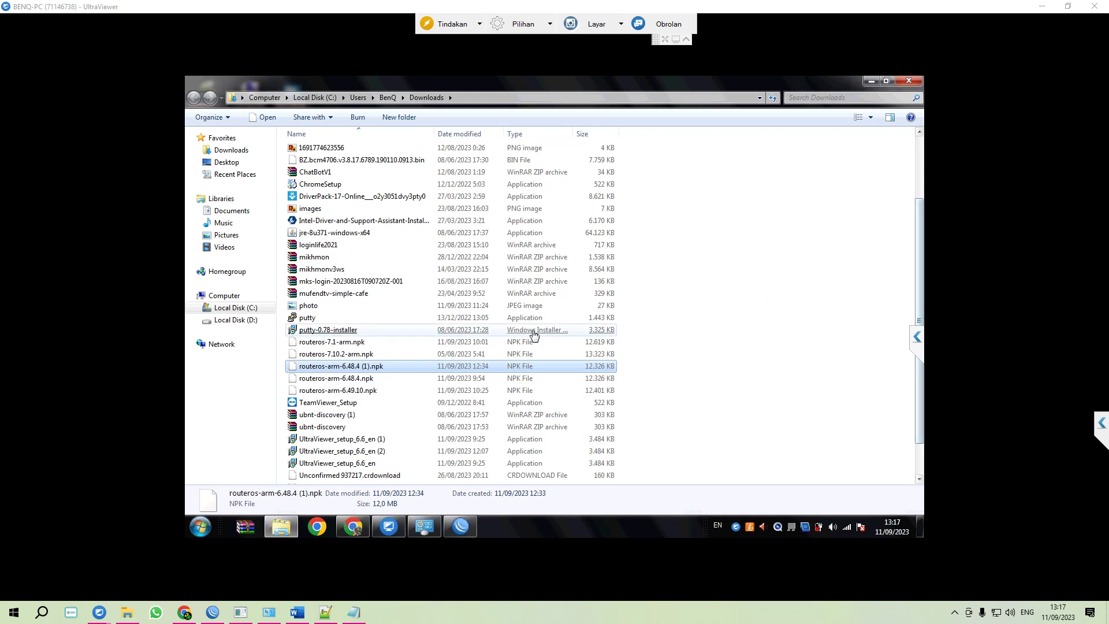
Examine the RouterOS ARM packages in the Downloads folder, comparing the 7.1, 7.10.2, 6.48.4 and 6.48.4 (1) npk files.
left_click(502, 333)
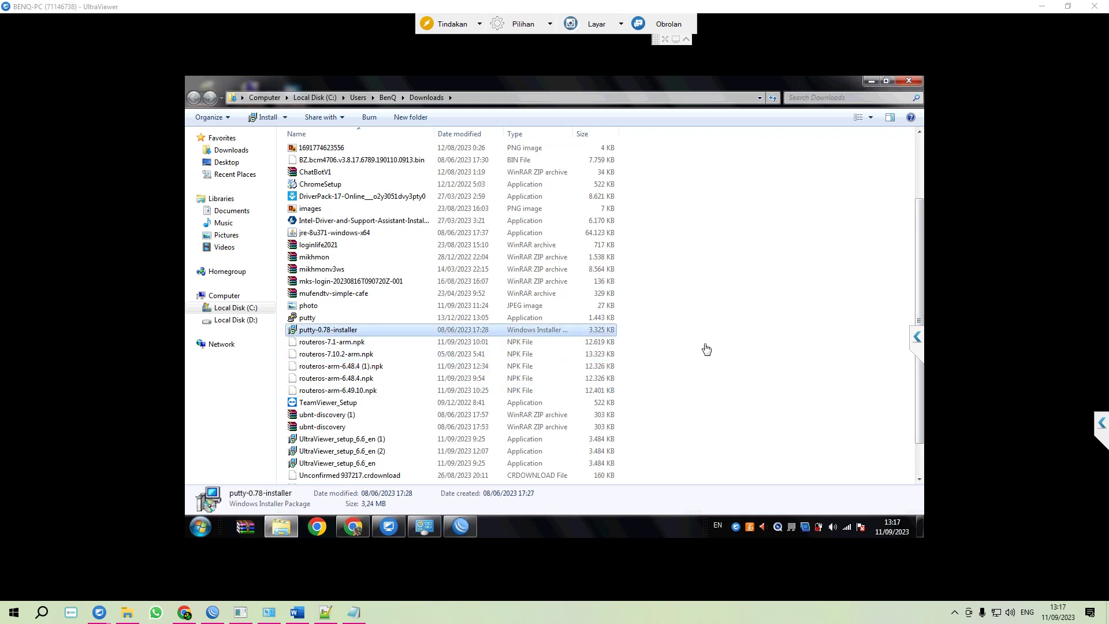
left_click(616, 342)
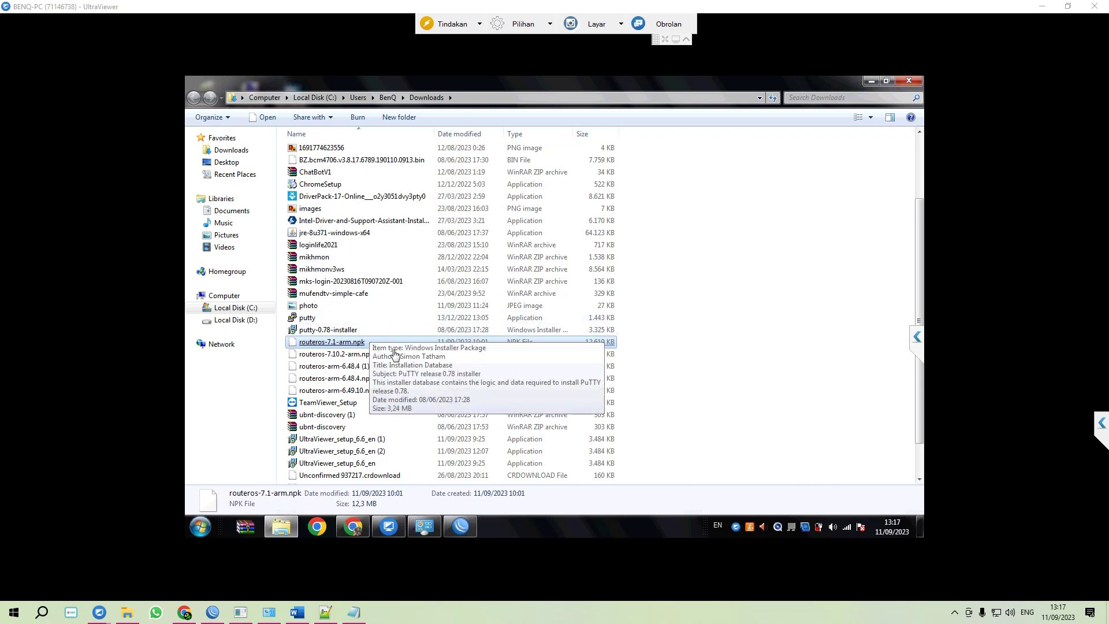
left_click(441, 359)
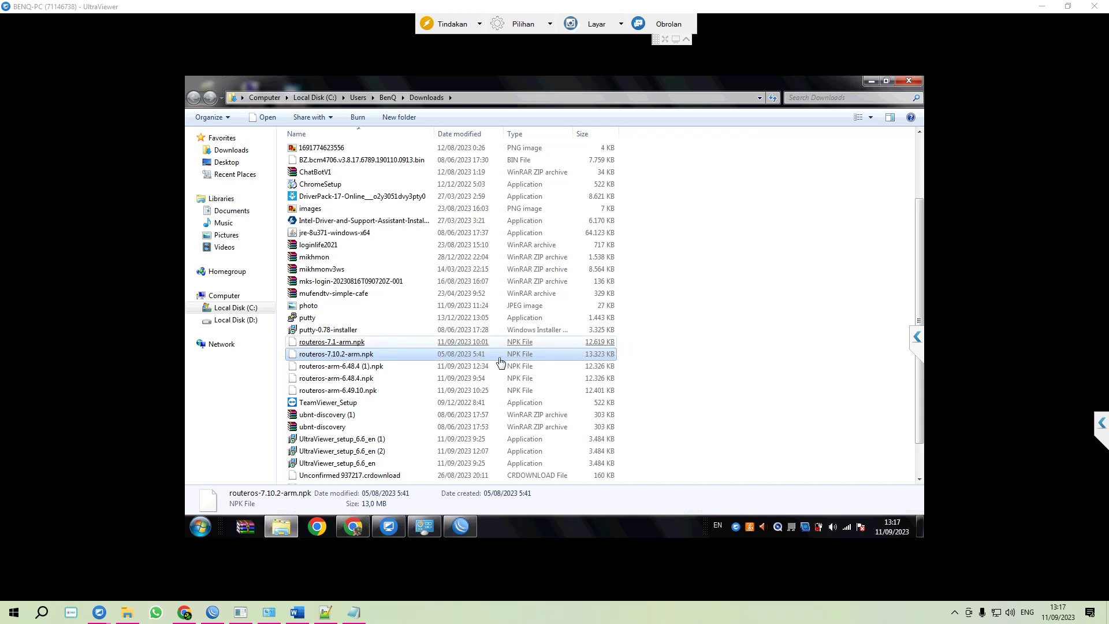
left_click(386, 379)
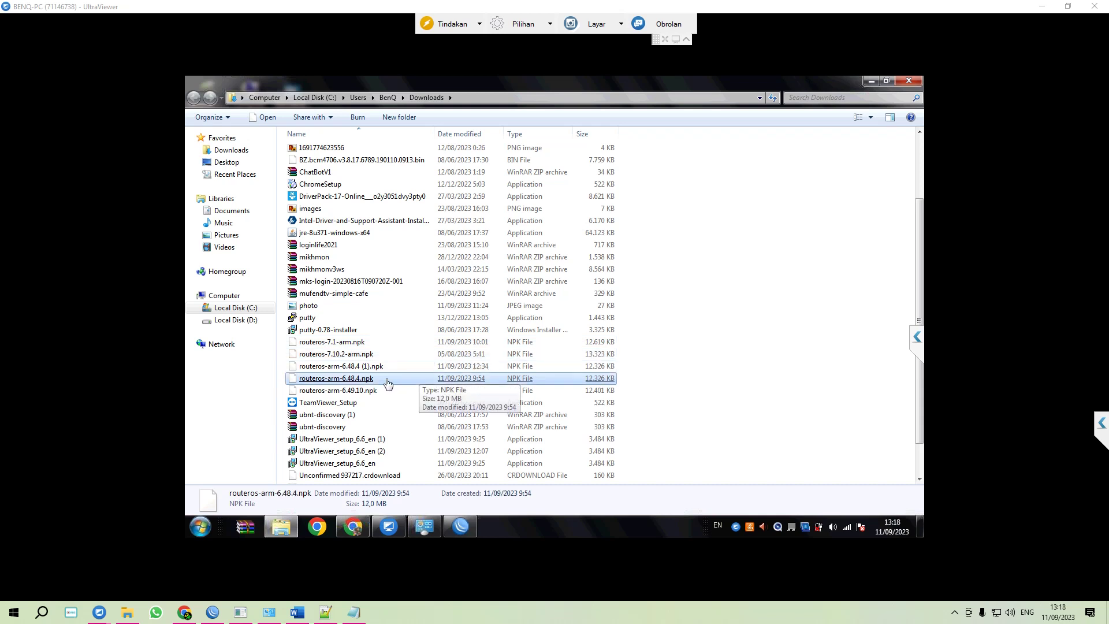
left_click(468, 368)
left_click(503, 344)
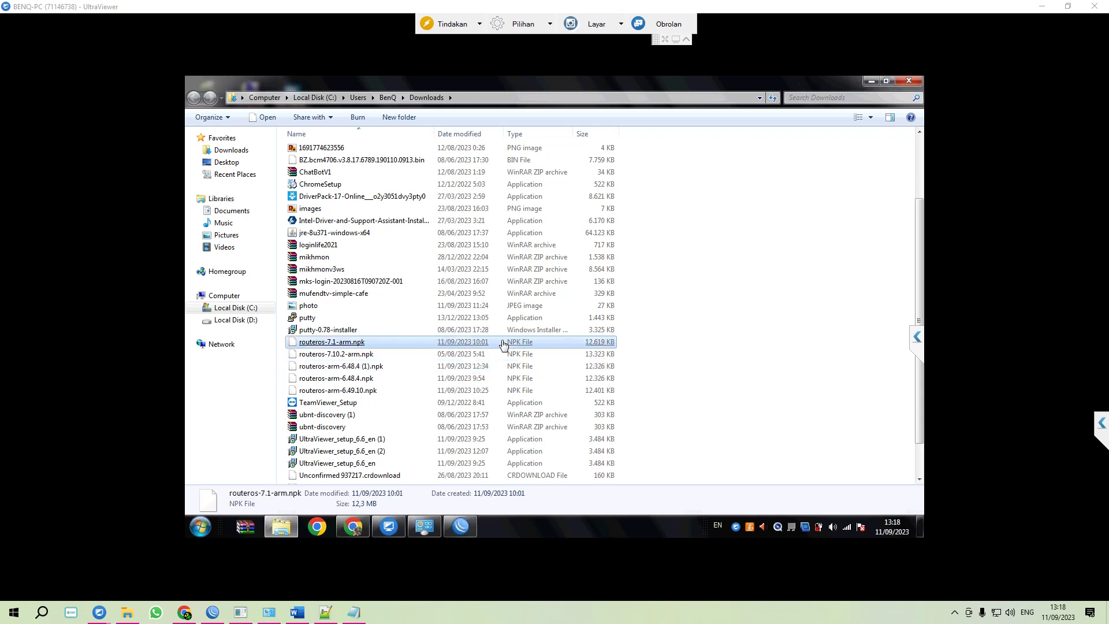
left_click(399, 367)
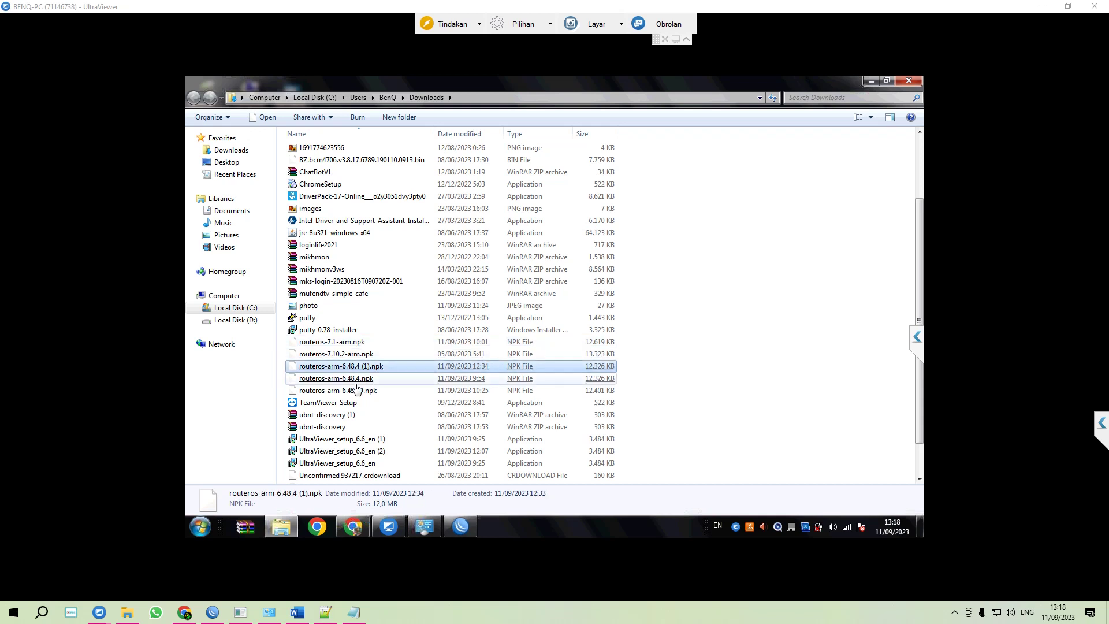
left_click(357, 381)
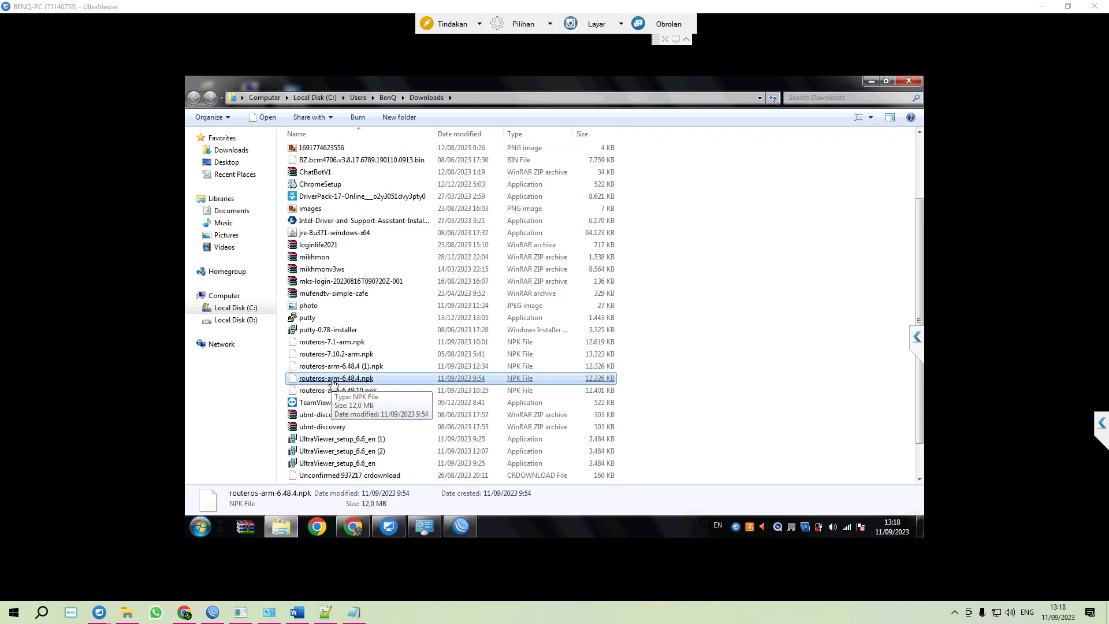
key("Up")
key("Up")
key("Up")
key("Up")
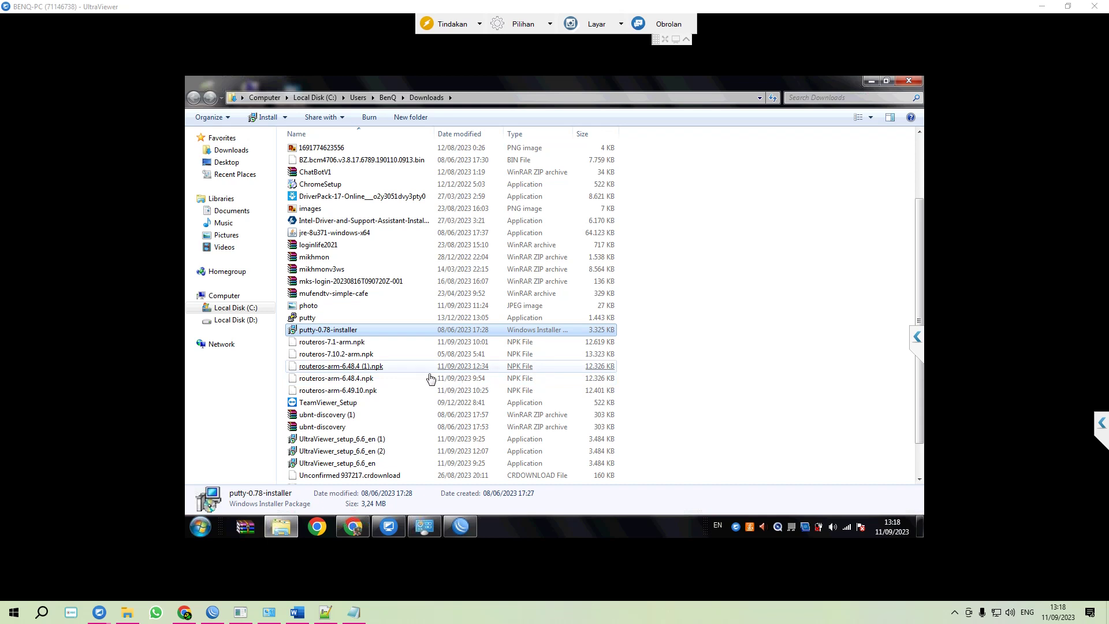
left_click(432, 377)
left_click(440, 368)
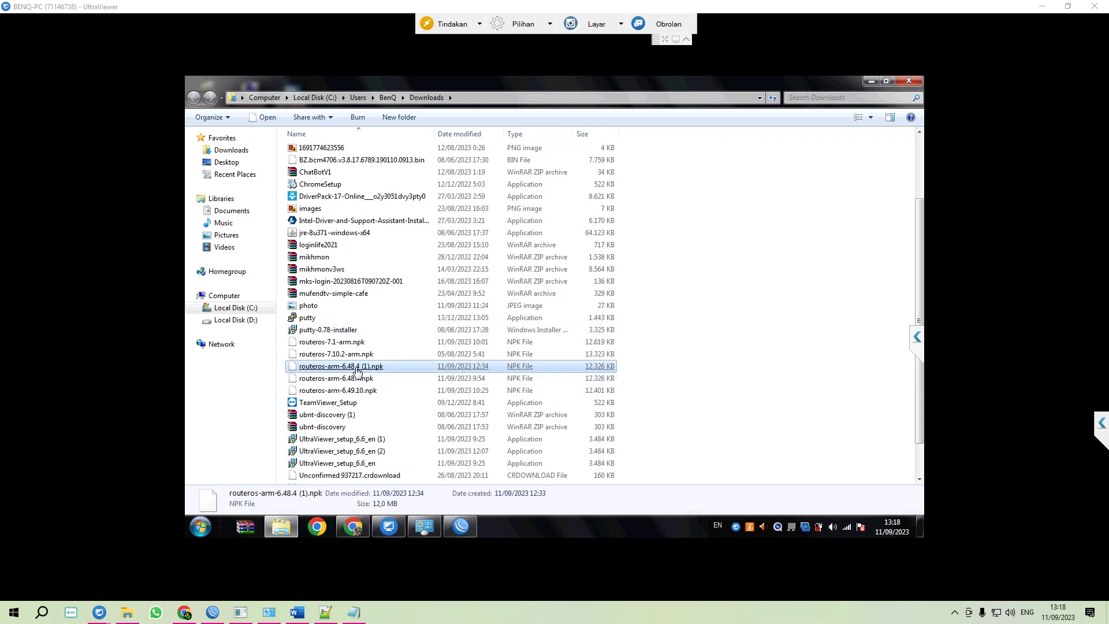
left_click(483, 381)
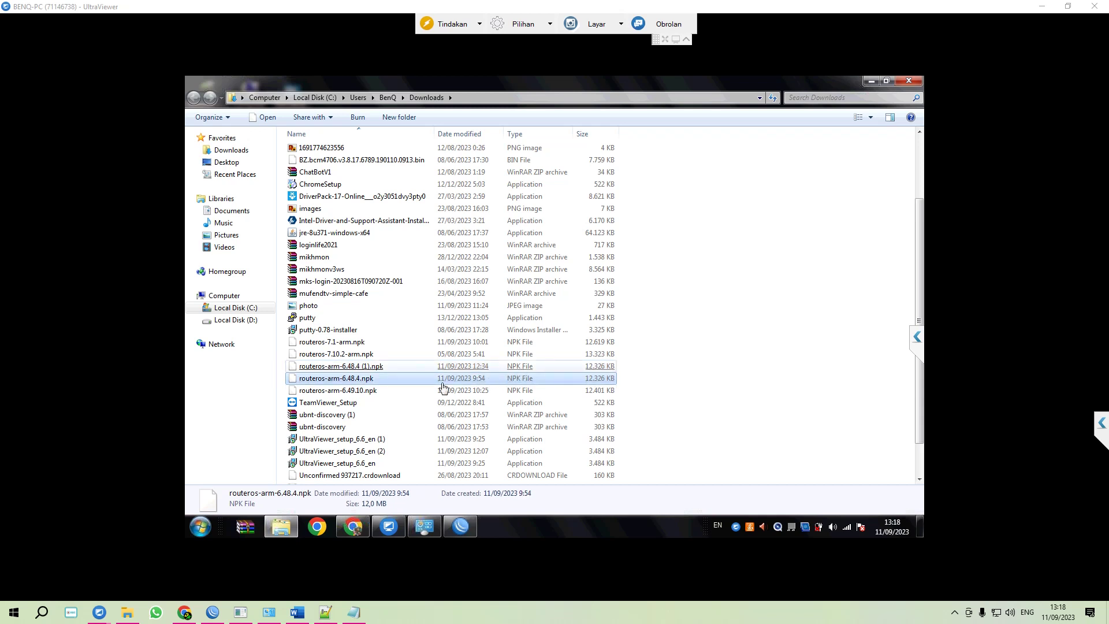
left_click(441, 388)
left_click(504, 377)
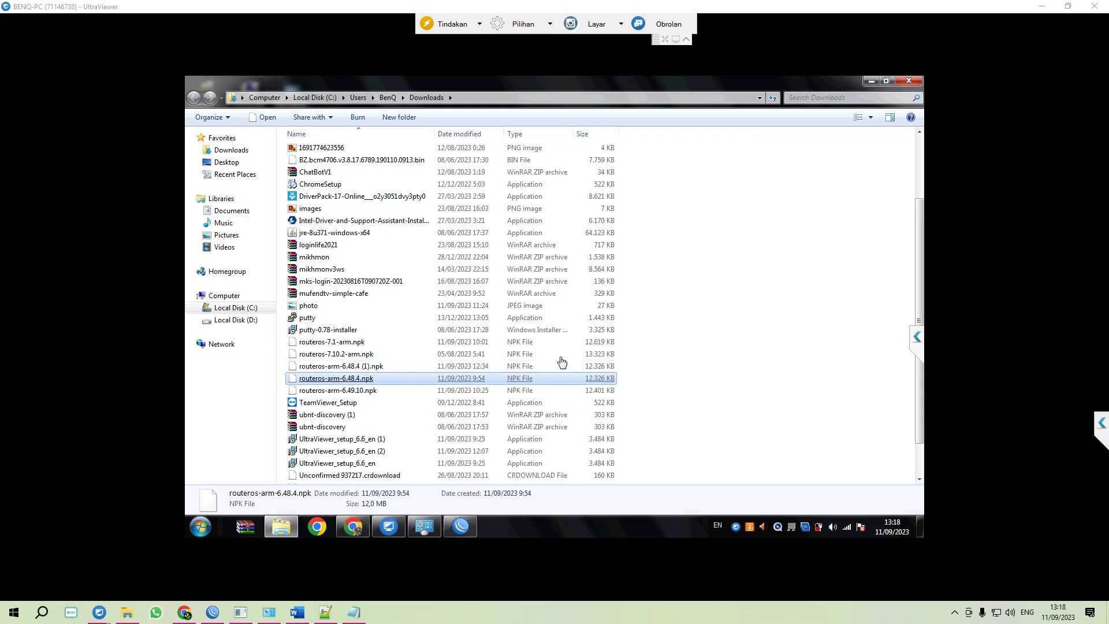
left_click(366, 331)
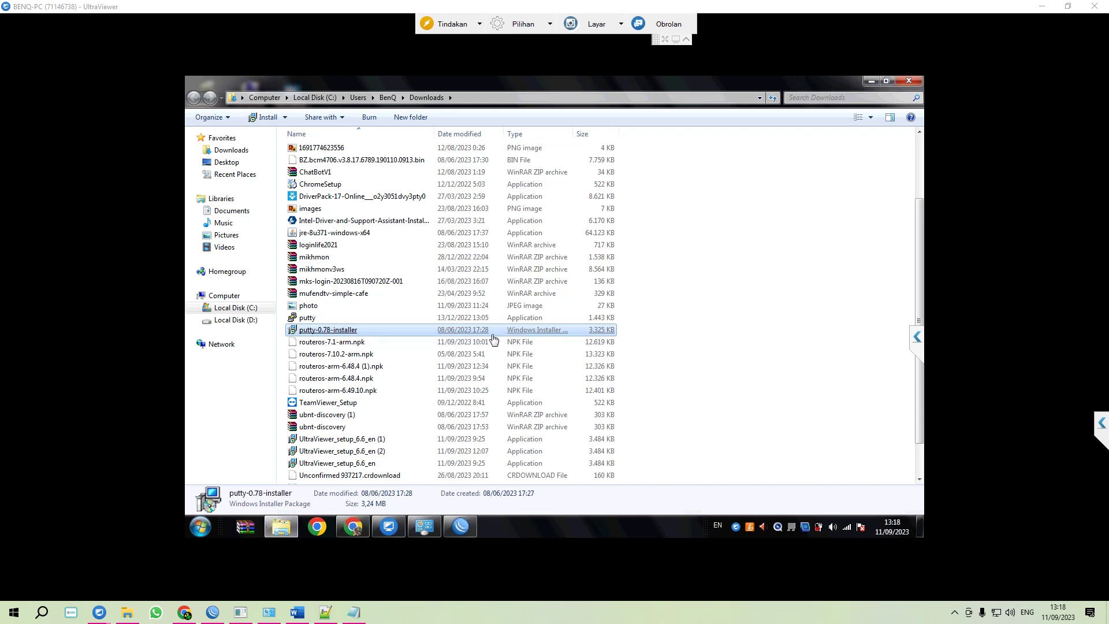
left_click(444, 347)
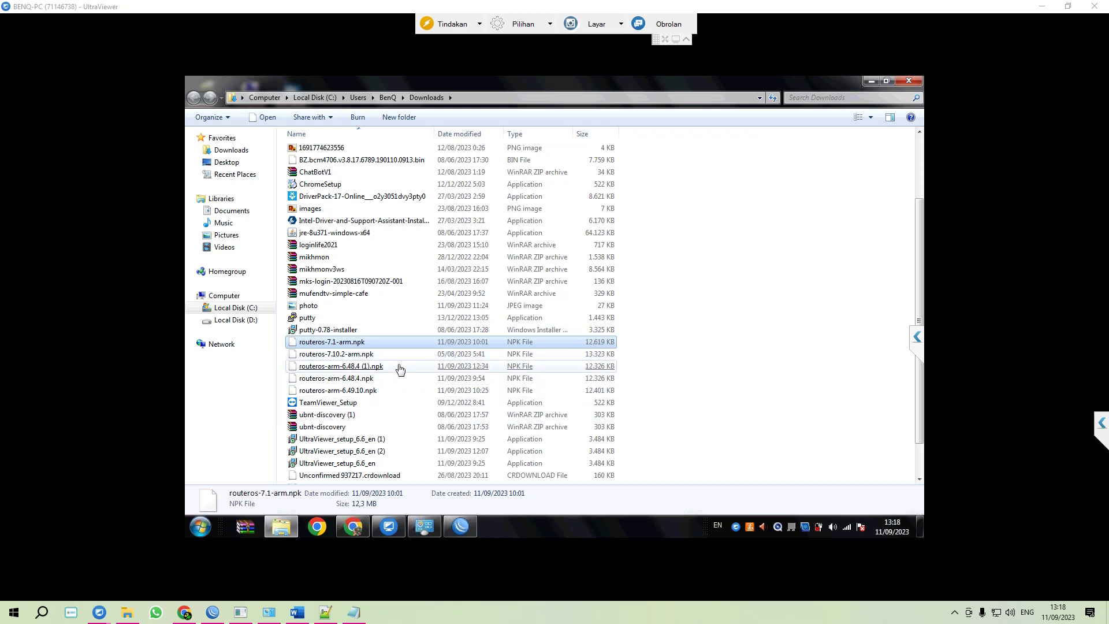
left_click(395, 369)
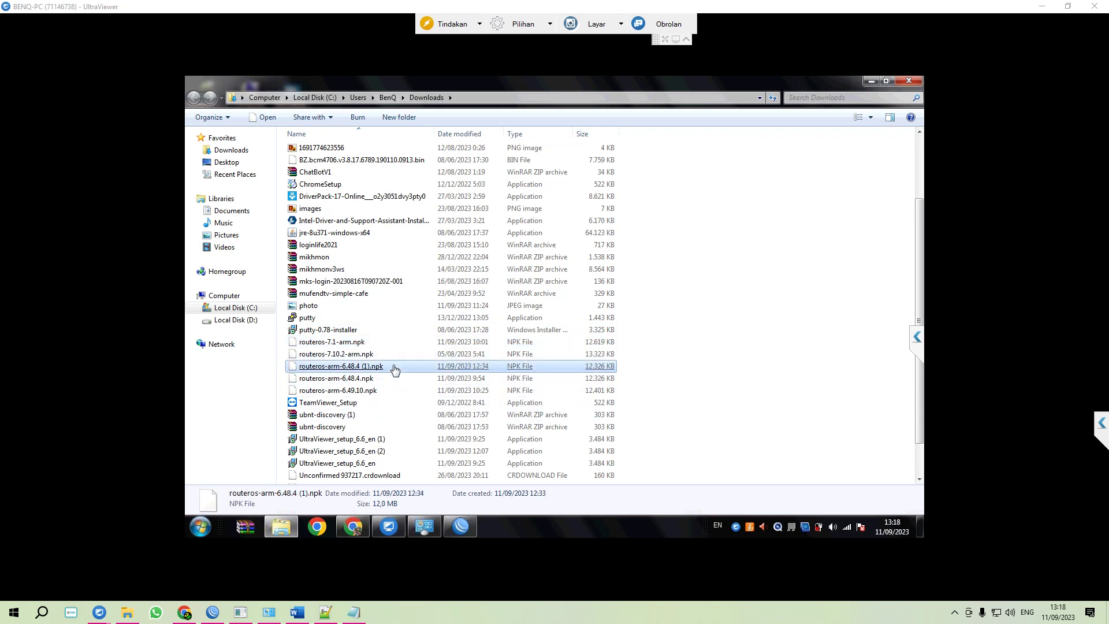
left_click(469, 345)
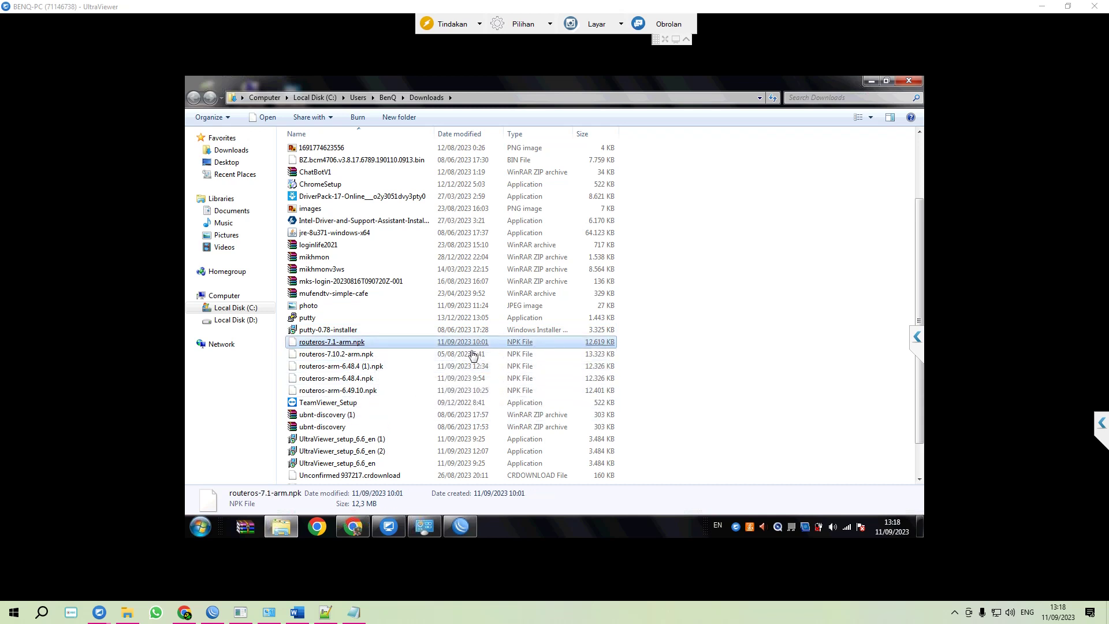
Switch to the local WinBox session and inspect the traffic of ether2, ether3 and ether4 in the interface list.
left_click(462, 526)
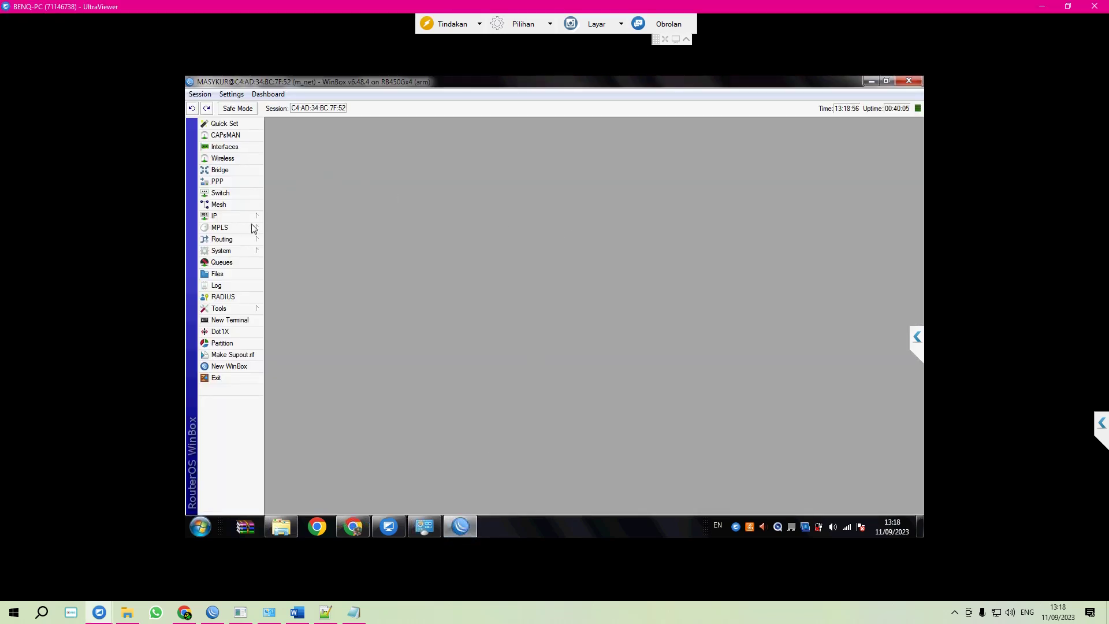
left_click(212, 612)
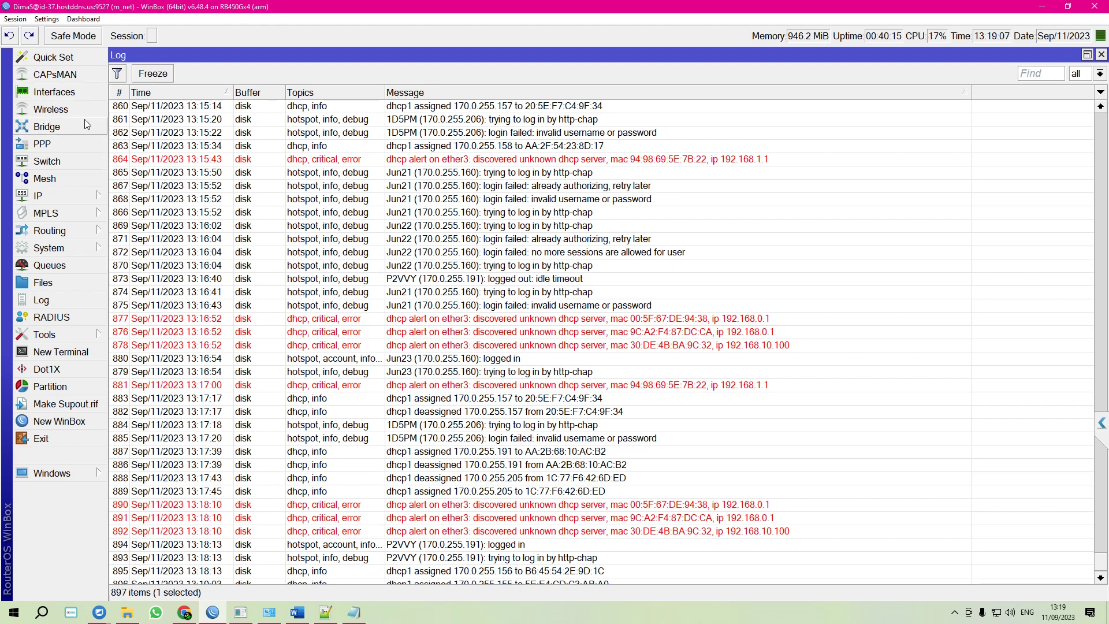
left_click(55, 92)
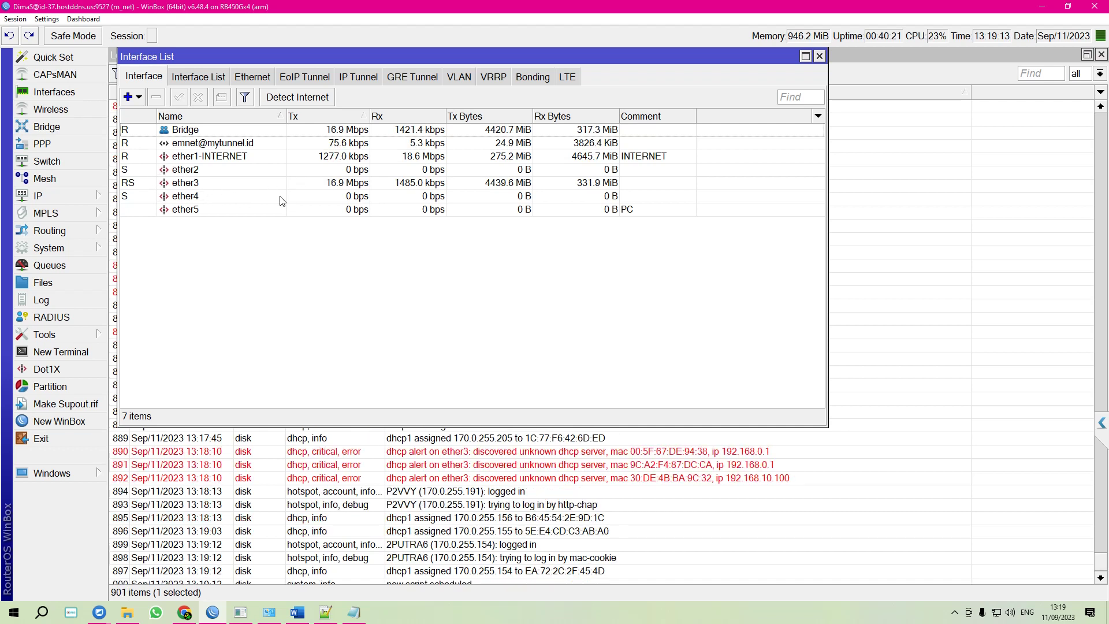
left_click(179, 171)
left_click(179, 182)
left_click(181, 196)
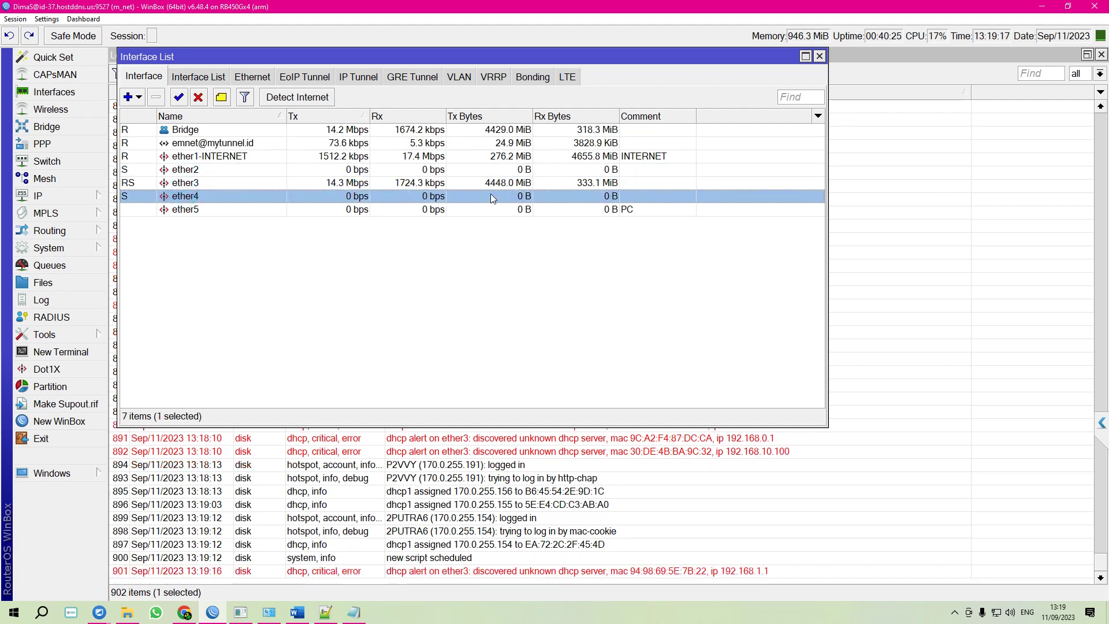
left_click(358, 183)
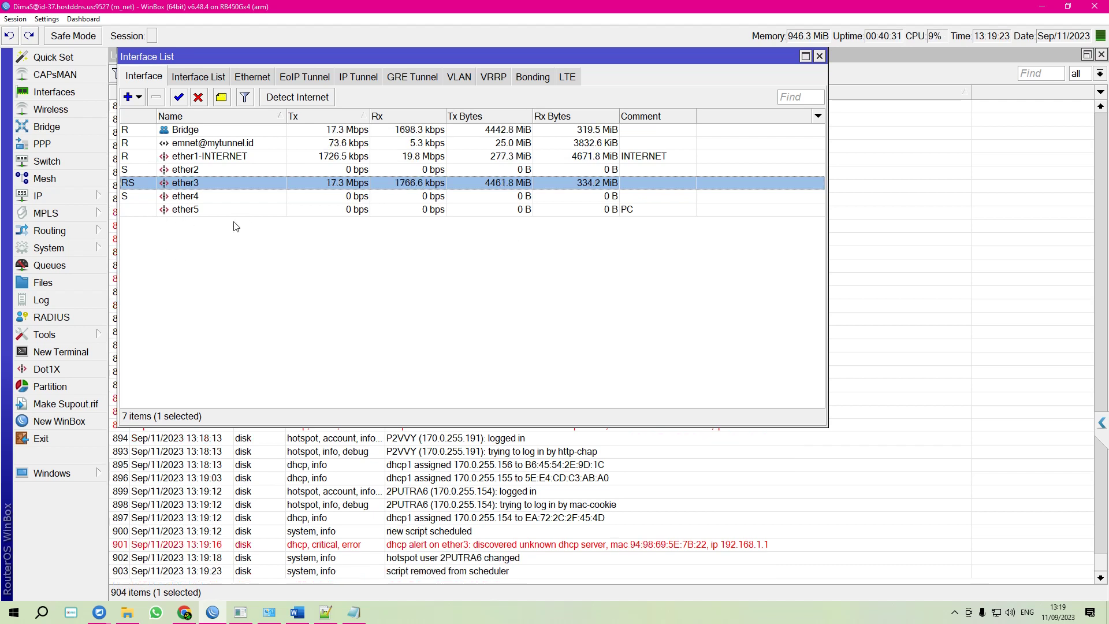
Check the router's IP address list and its IP pool, closing each window after viewing.
left_click(47, 196)
left_click(134, 212)
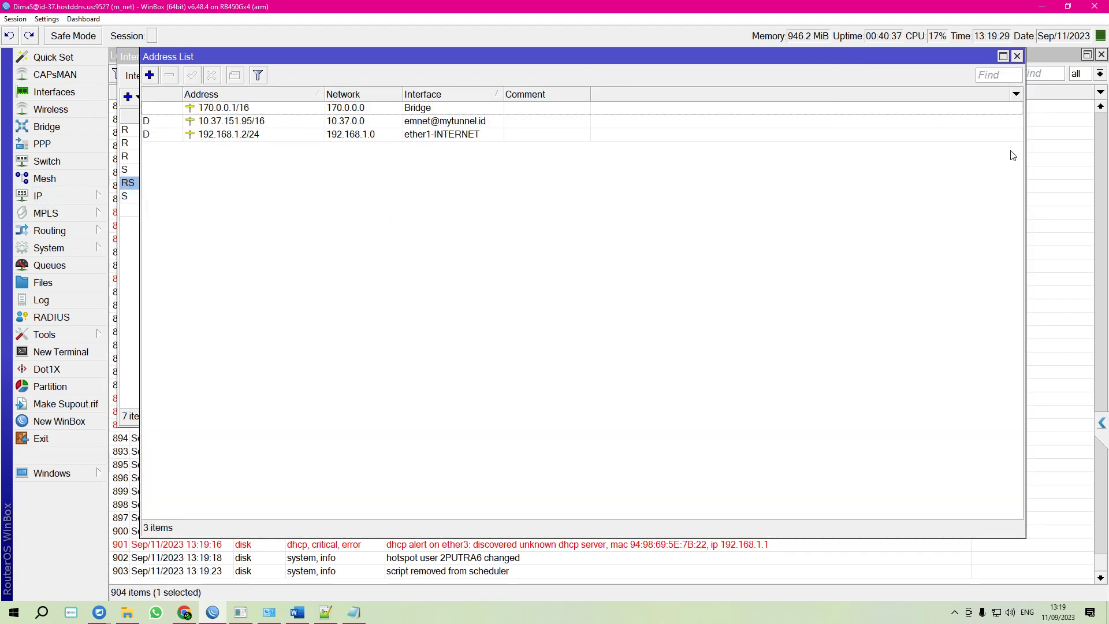
left_click(1017, 56)
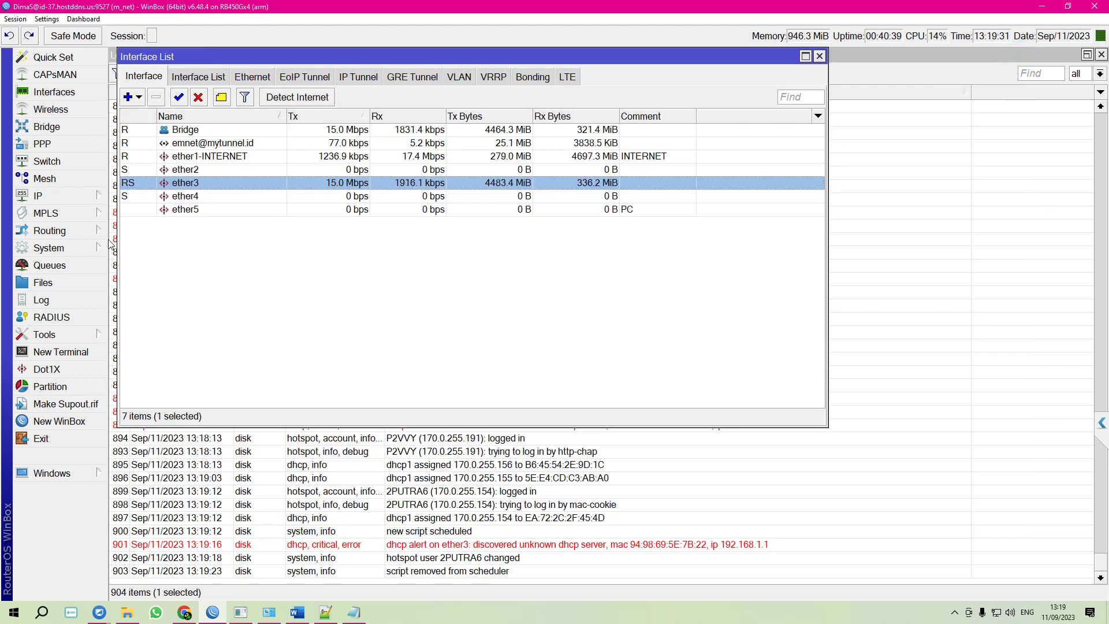
left_click(87, 196)
left_click(130, 418)
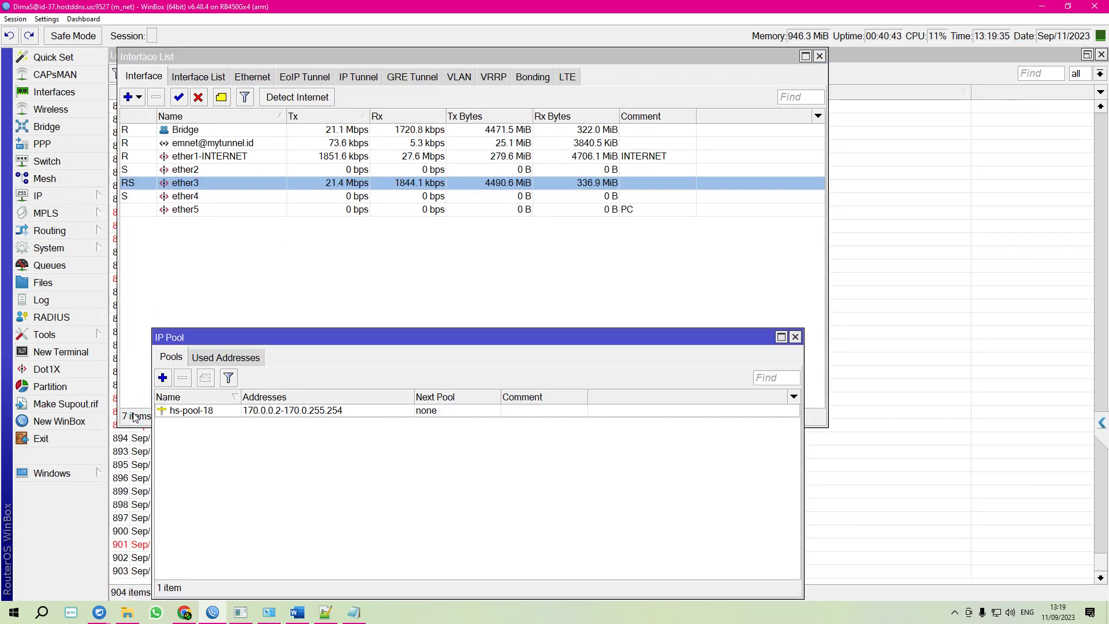
left_click(796, 338)
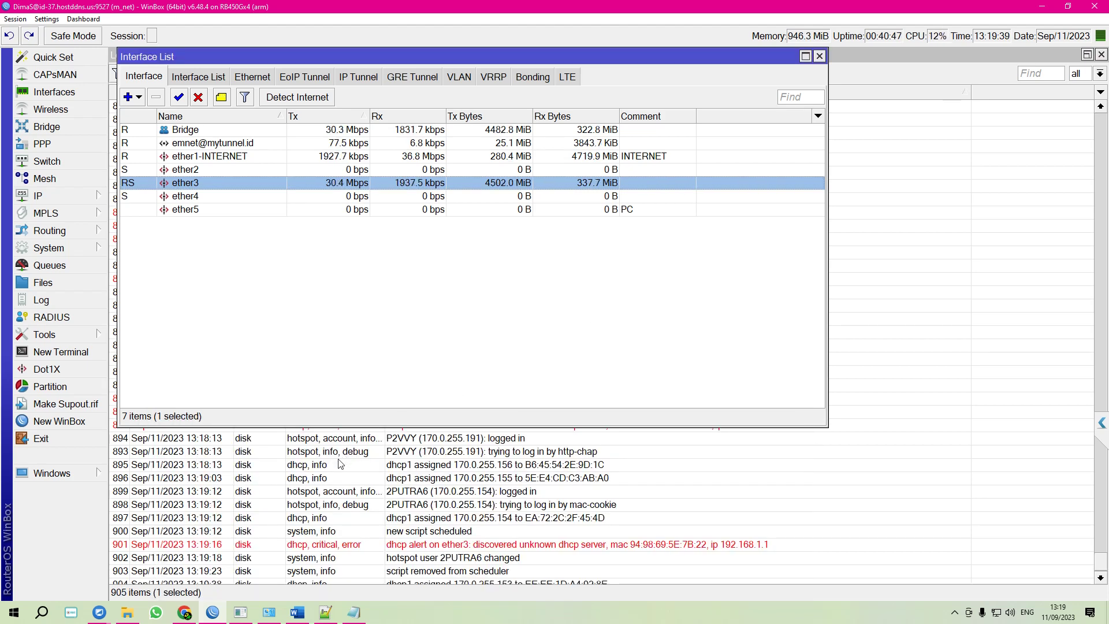
Bring the router log to the front and examine its hotspot and DHCP alert entries.
left_click(332, 477)
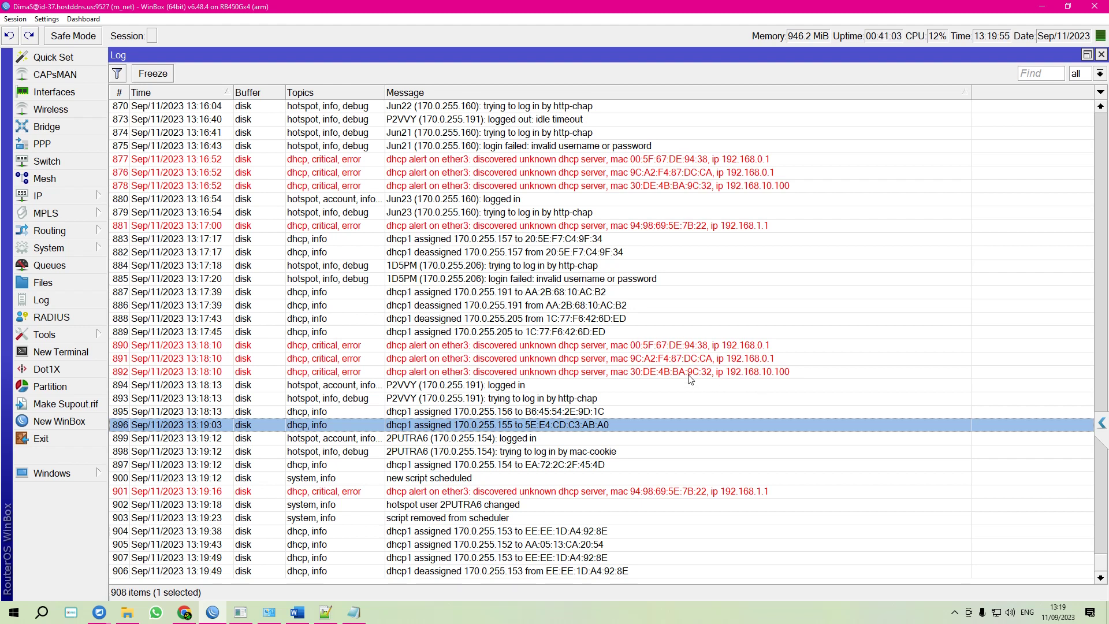
scroll(690, 379, "up", 1)
scroll(690, 378, "down", 1)
scroll(690, 379, "up", 1)
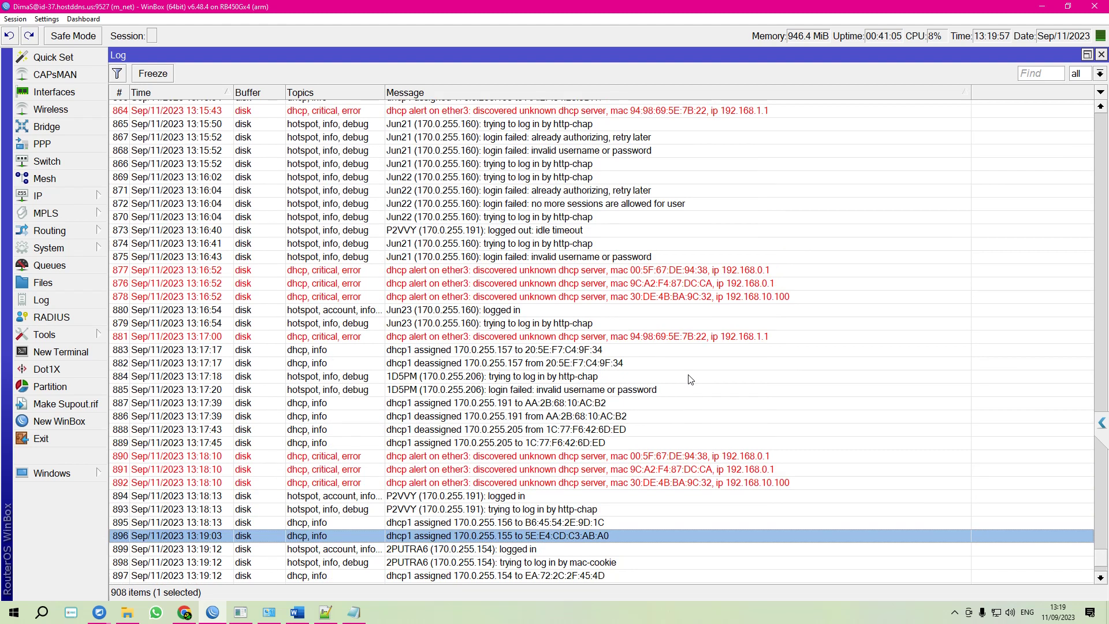
scroll(691, 379, "up", 1)
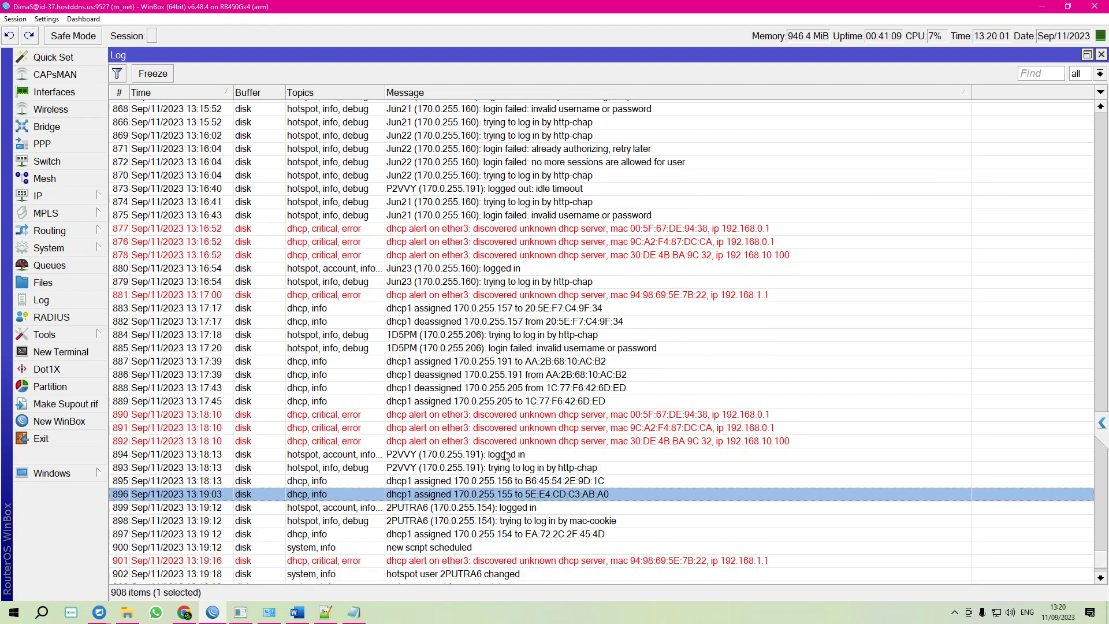
scroll(506, 456, "down", 2)
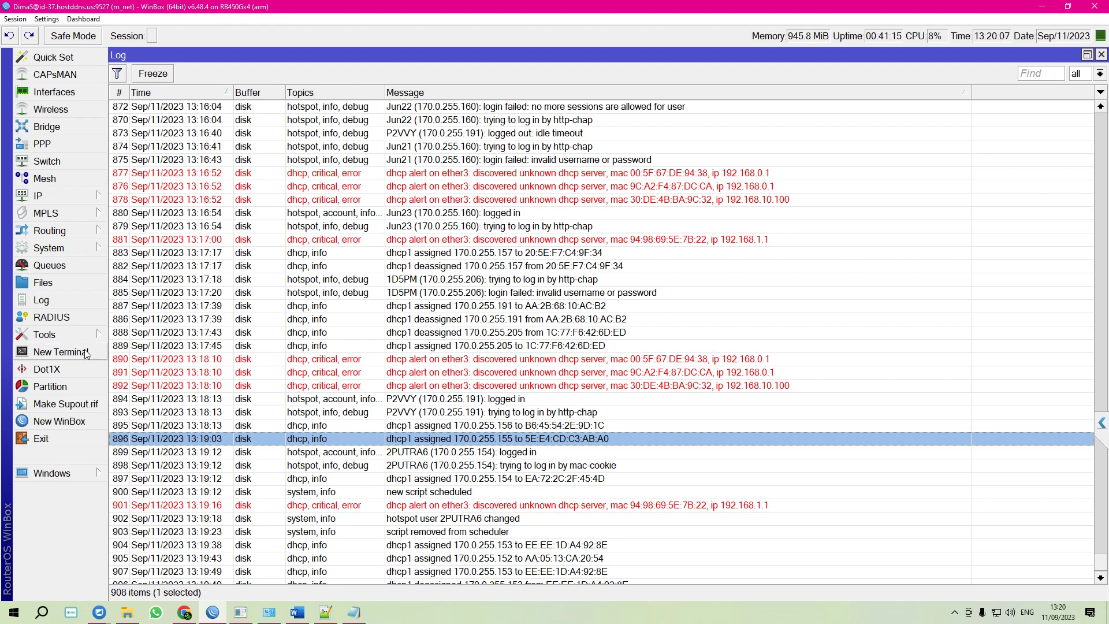
Test the router's internet connection by pinging google.com from a new terminal, and close the terminal.
left_click(63, 351)
type("ping googl")
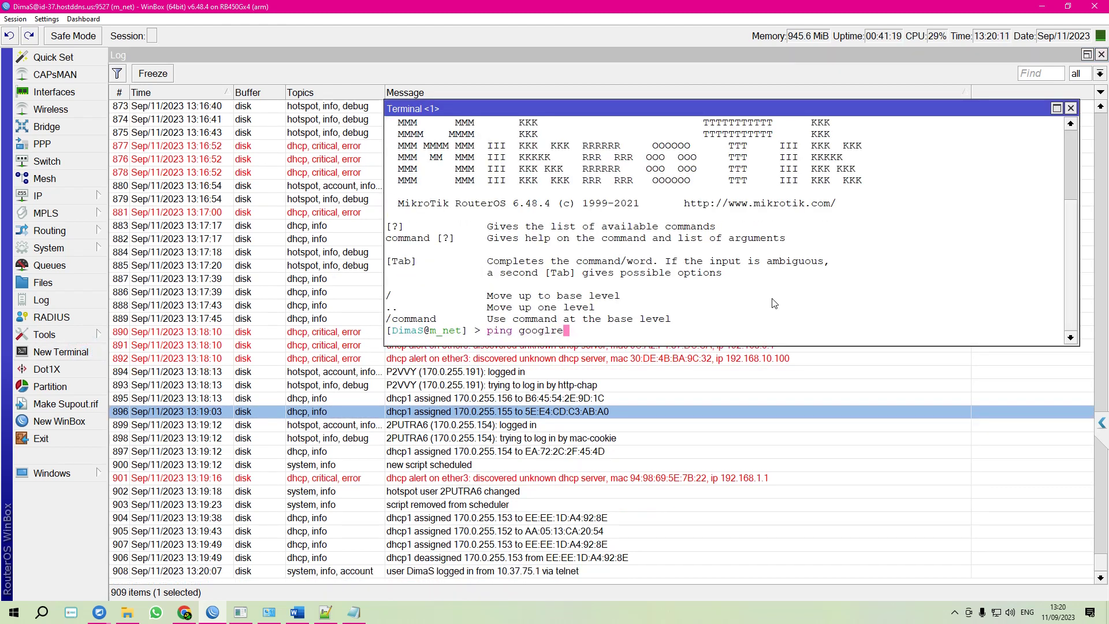
type("e.com")
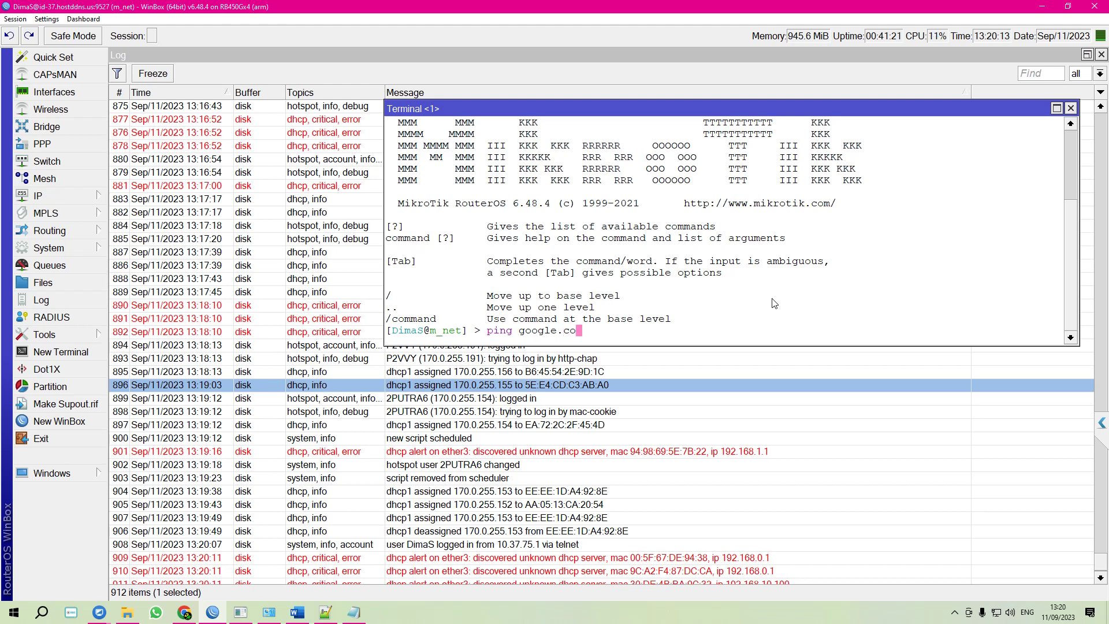
key("Return")
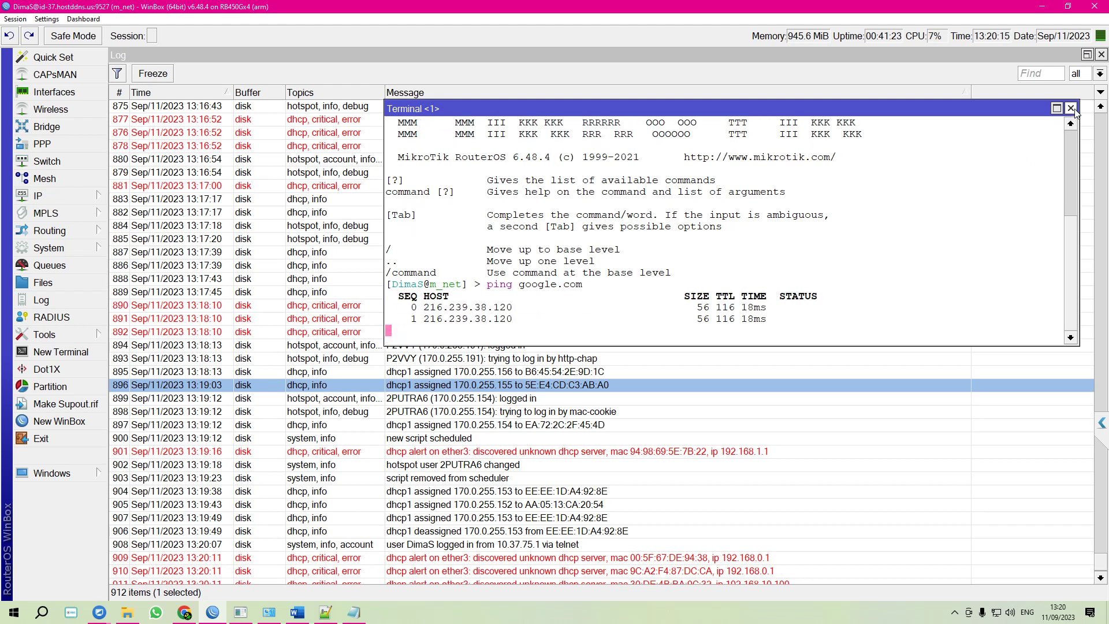
left_click(1070, 108)
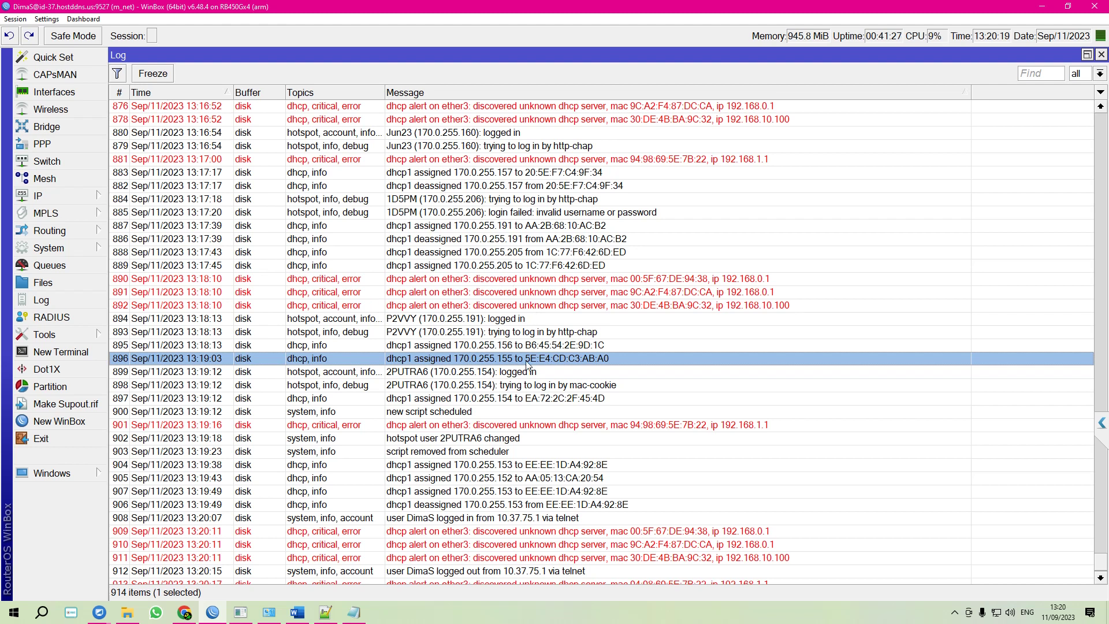
Examine the newer log entries and select the 13:20:11 alert about the unknown DHCP server 192.168.10.100.
scroll(526, 382, "down", 1)
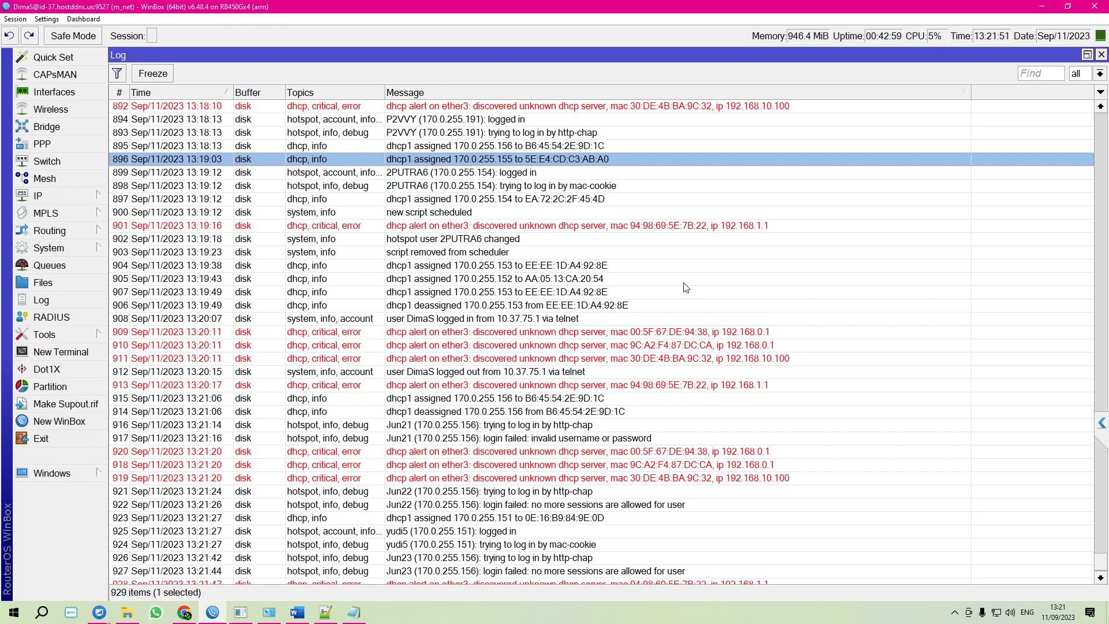
left_click(564, 333)
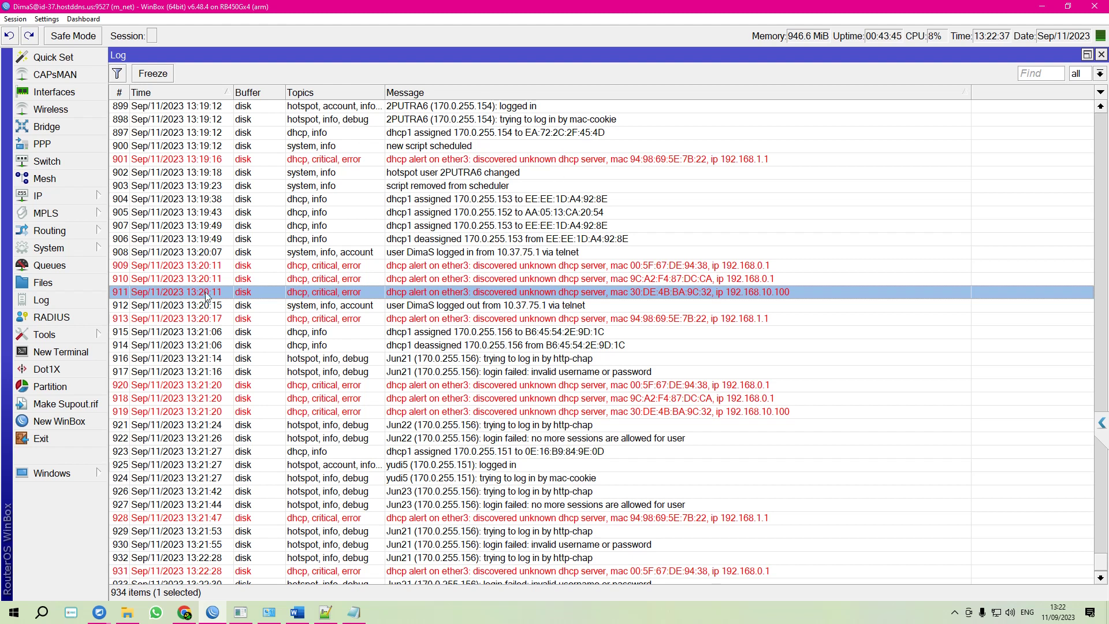
Review the router's scheduled tasks, select the "hapus expire" entry to check its settings, and close the scheduler list.
left_click(35, 253)
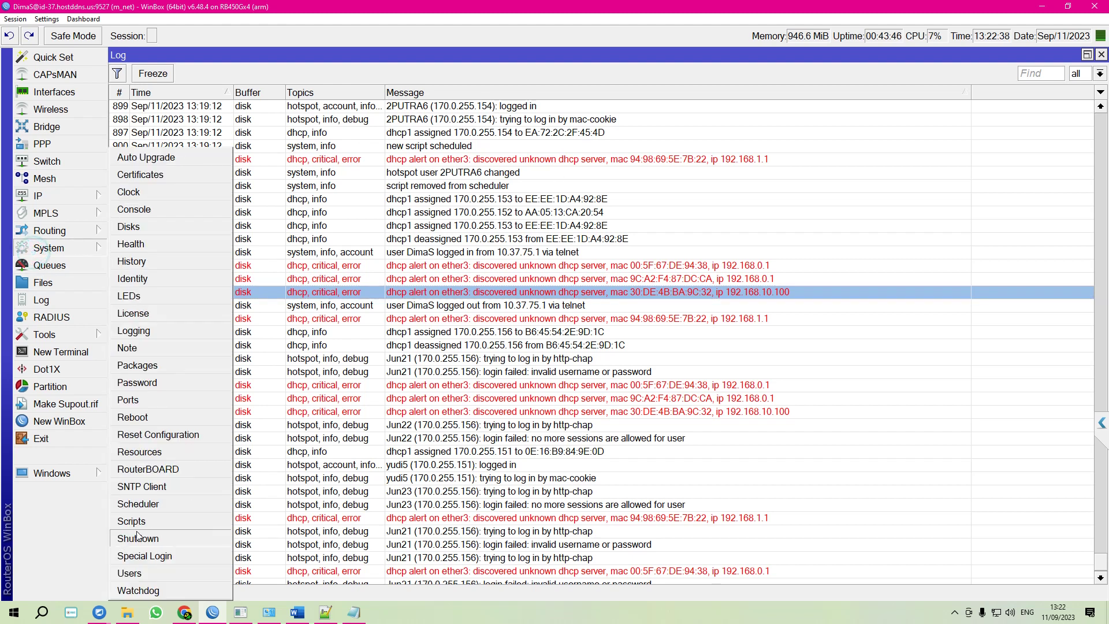
left_click(174, 504)
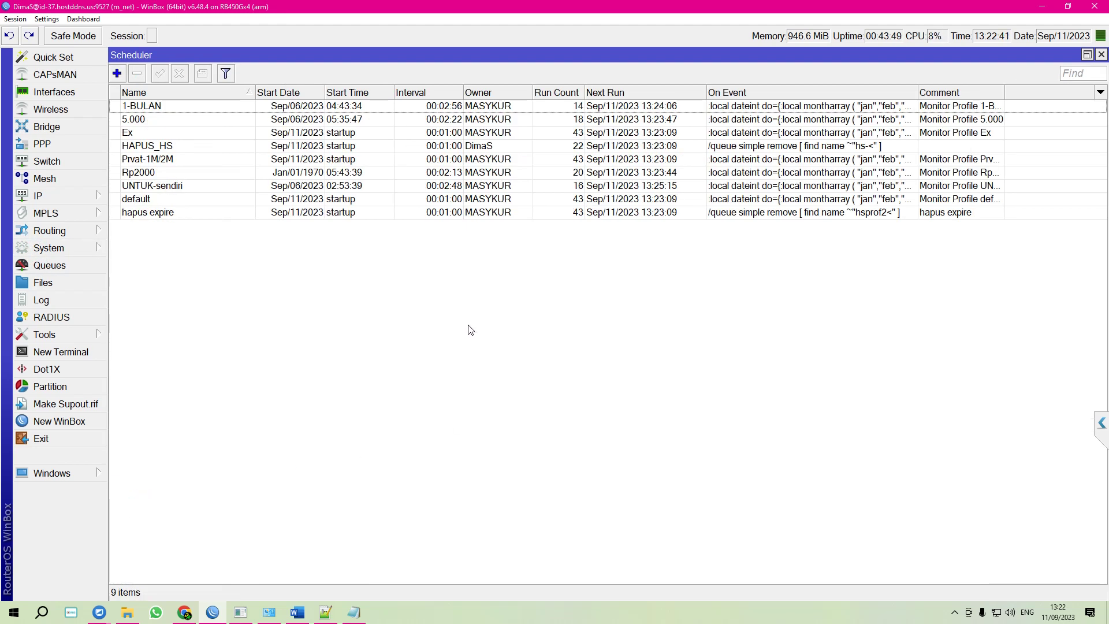
left_click(196, 212)
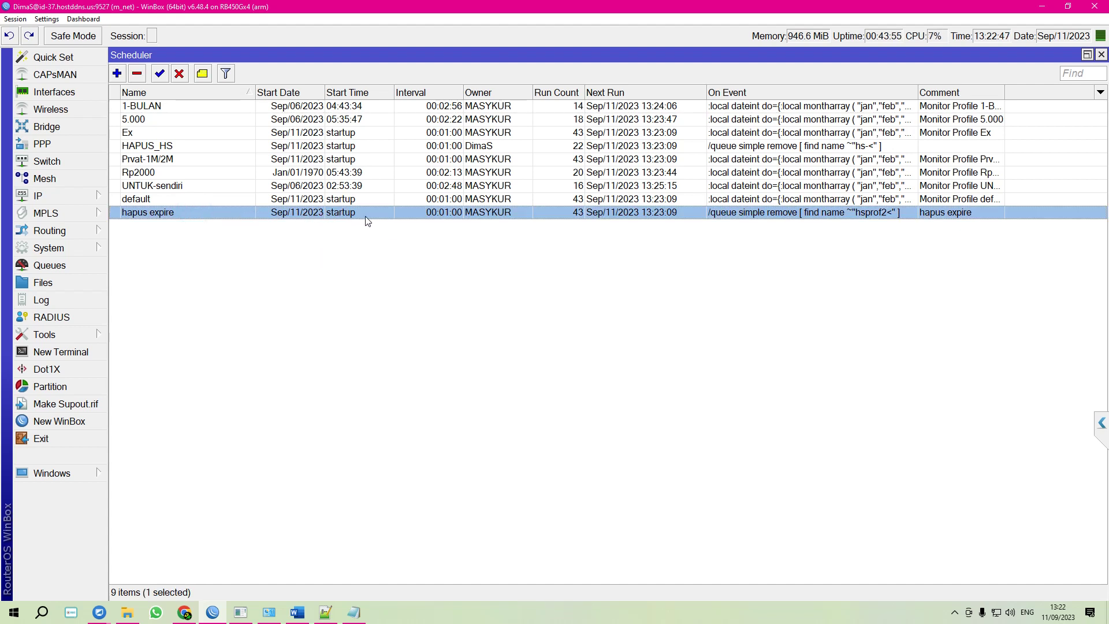
left_click(1102, 55)
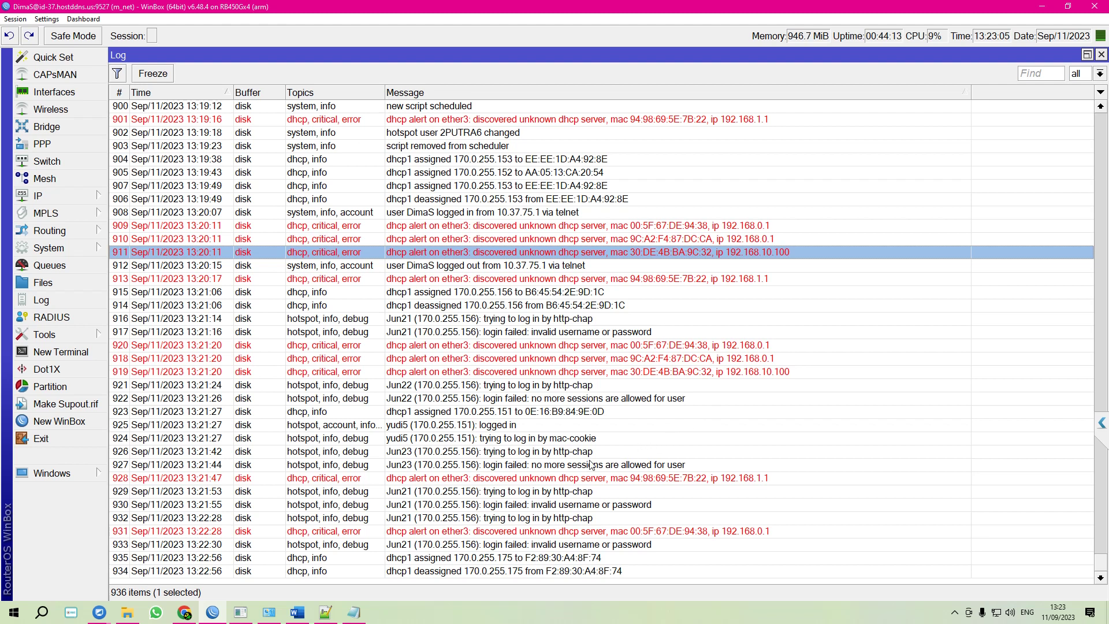
Examine the unknown DHCP server alerts in the log, selecting the 13:20:11, 13:20:17 and 13:23:08 alerts for 192.168.0.1 and 192.168.1.1.
left_click(719, 226)
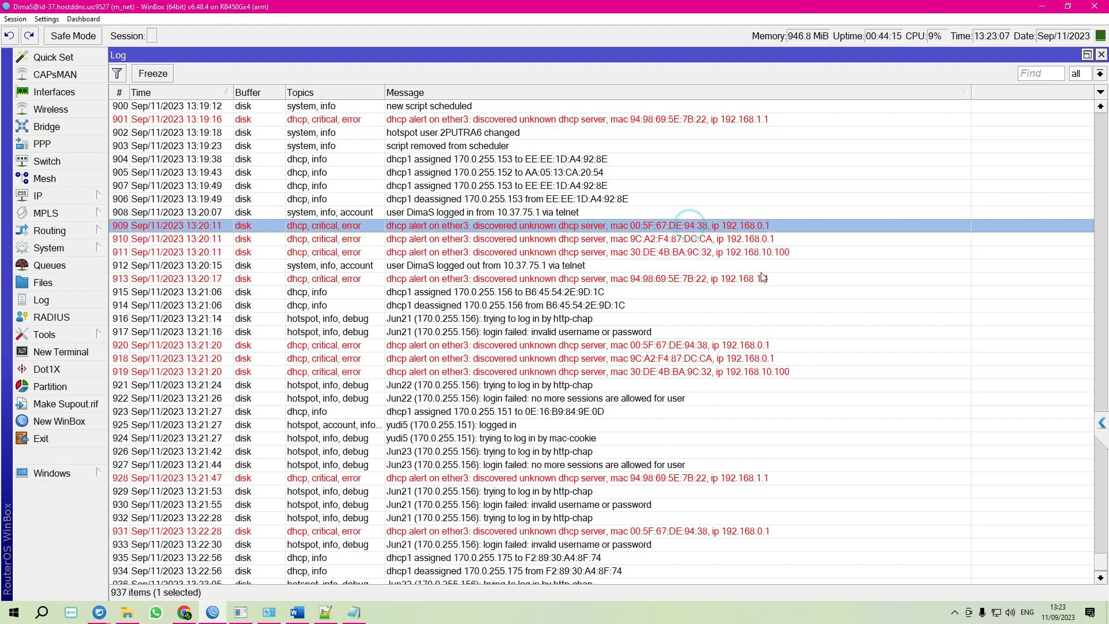
left_click(706, 228)
left_click(709, 200)
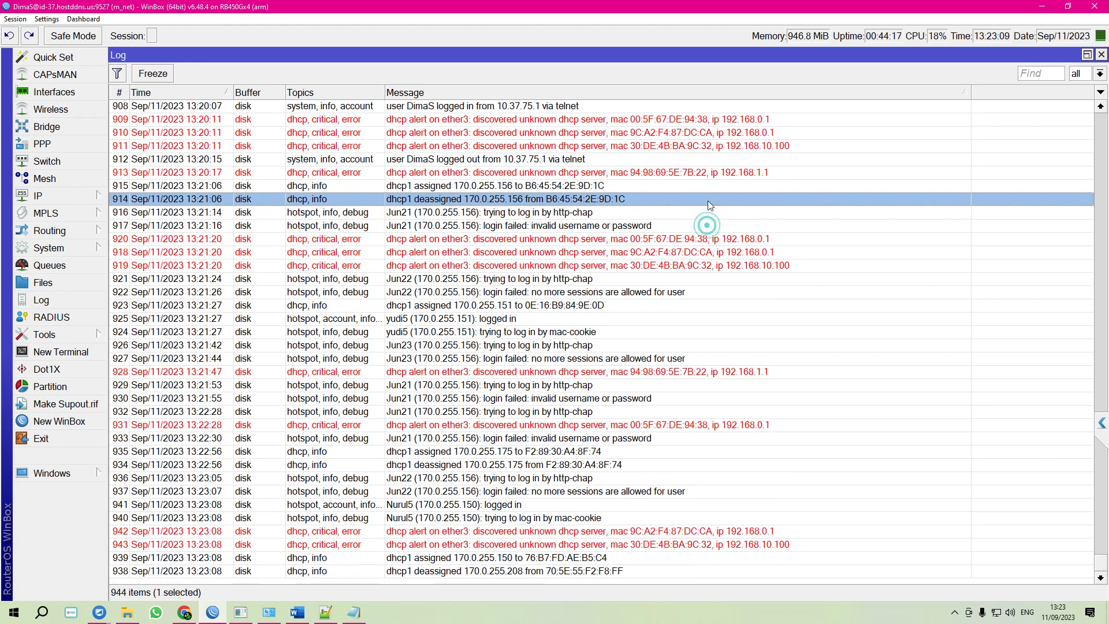
left_click(601, 171)
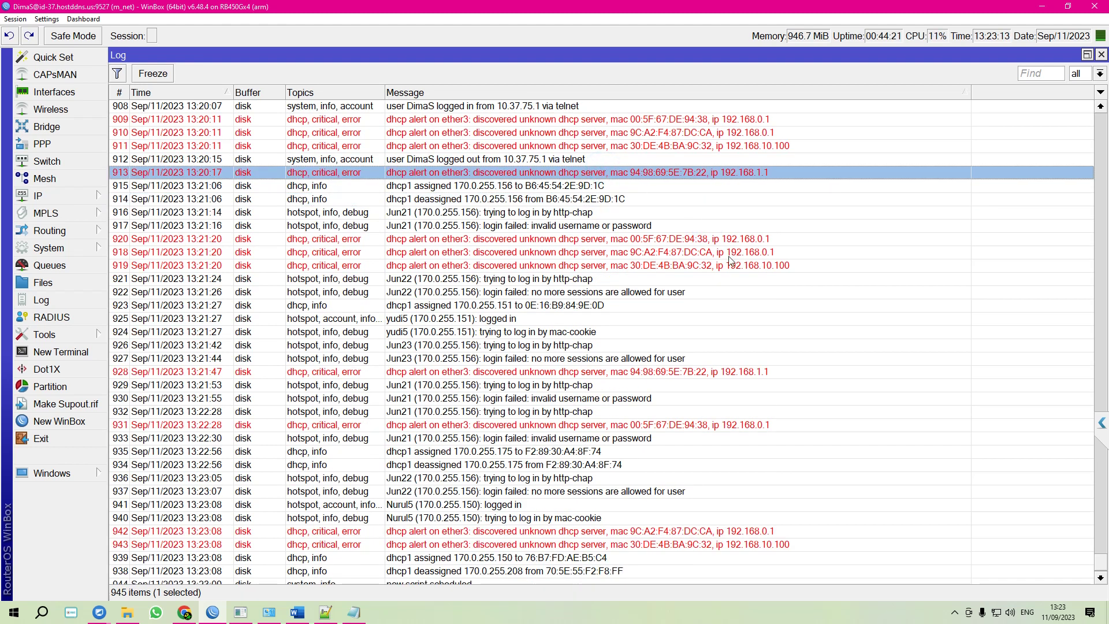
left_click(601, 532)
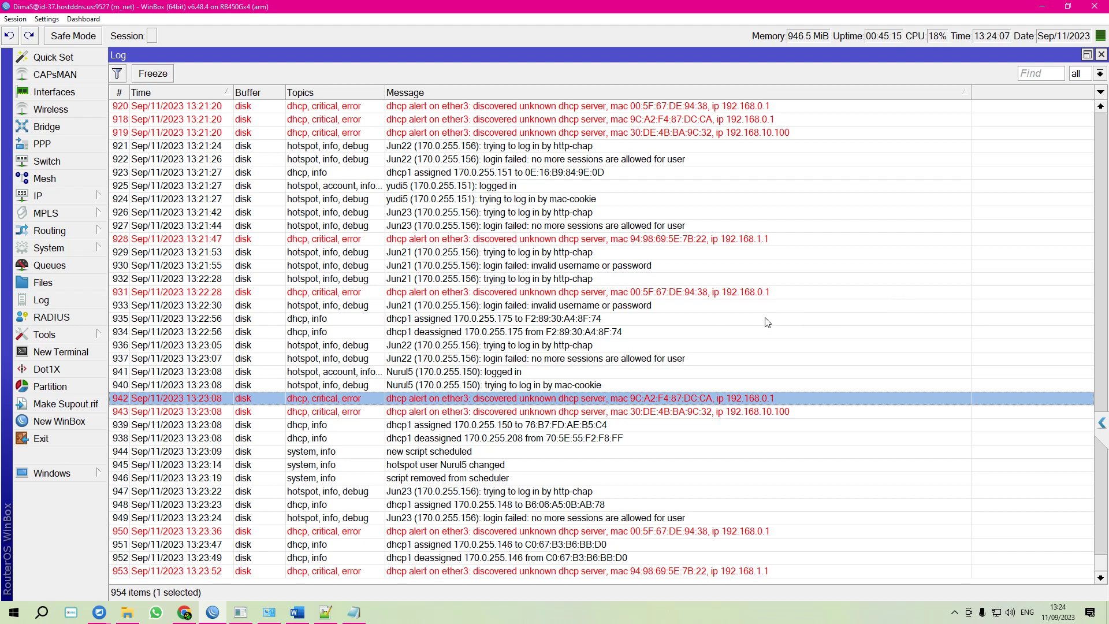
Compare the repeated DHCP alerts with the surrounding hotspot login and lease entries, selecting the 13:23:08 deassignment of 170.0.255.208.
scroll(545, 416, "up", 3)
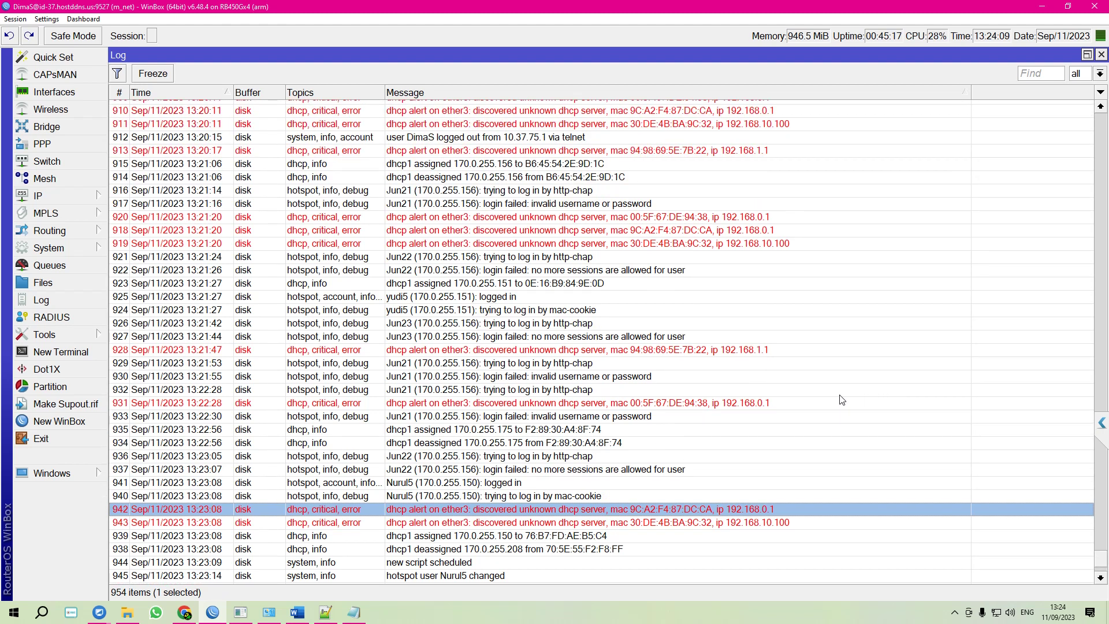
scroll(777, 393, "up", 1)
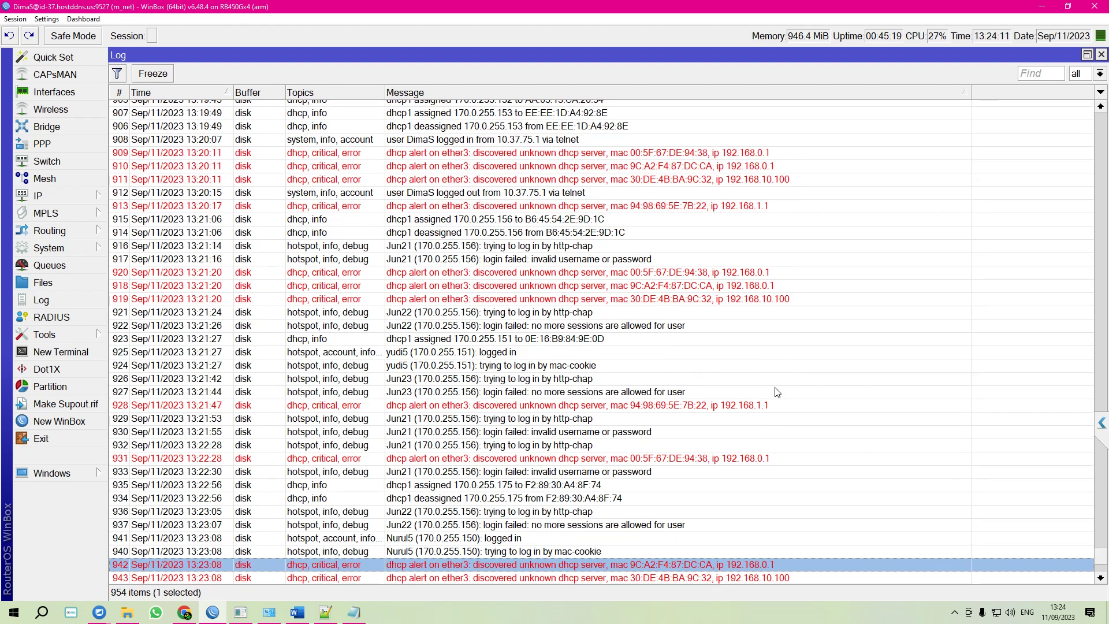
scroll(803, 371, "down", 1)
scroll(806, 369, "down", 3)
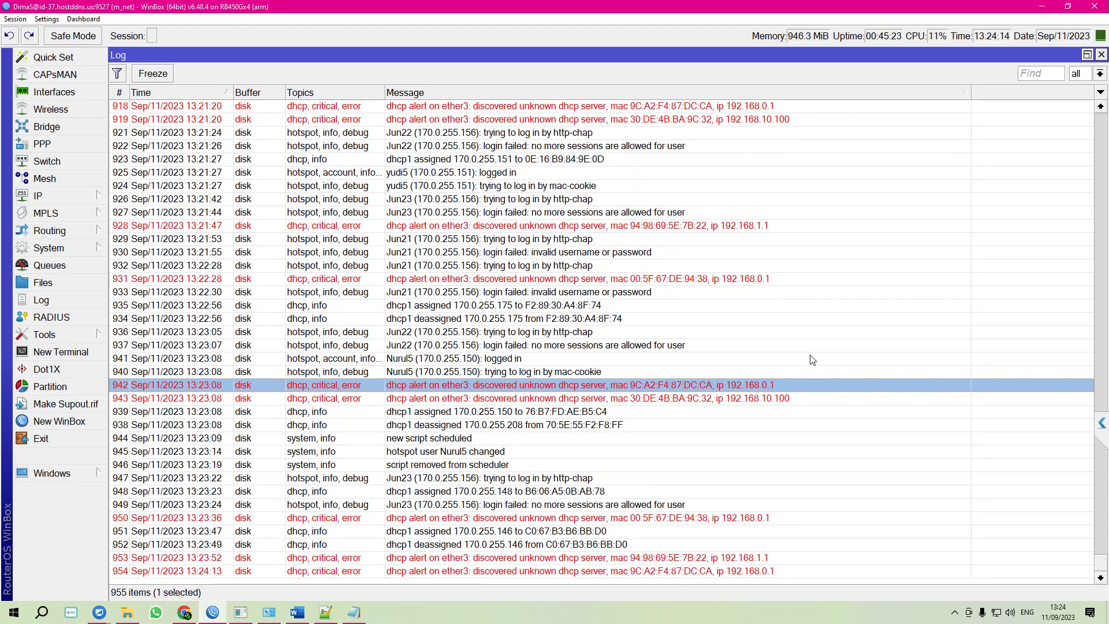
left_click(689, 425)
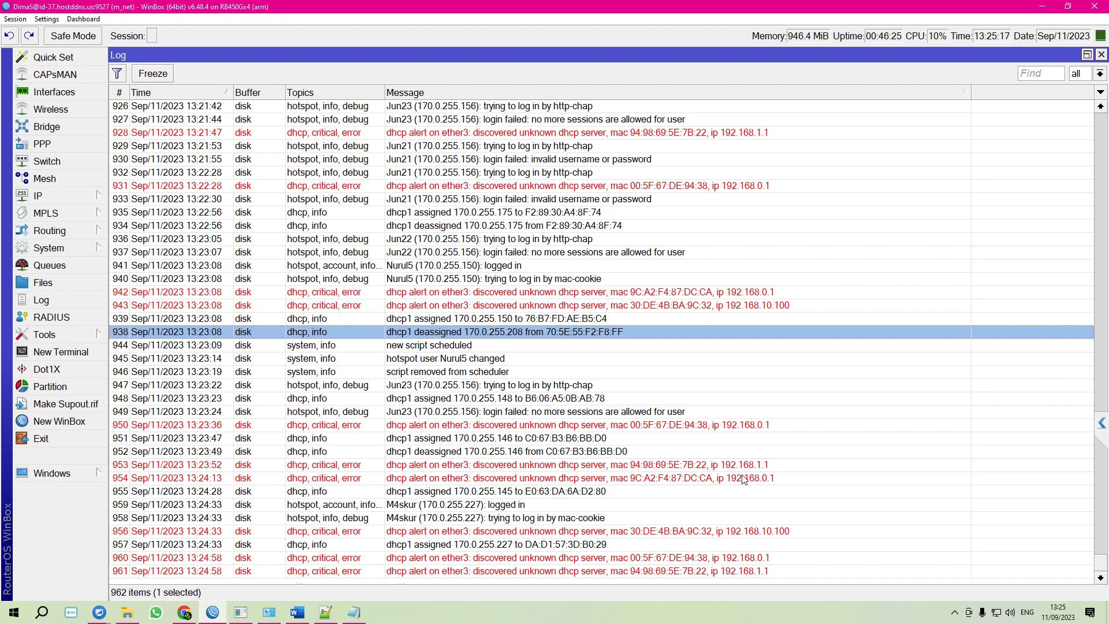
scroll(744, 479, "up", 3)
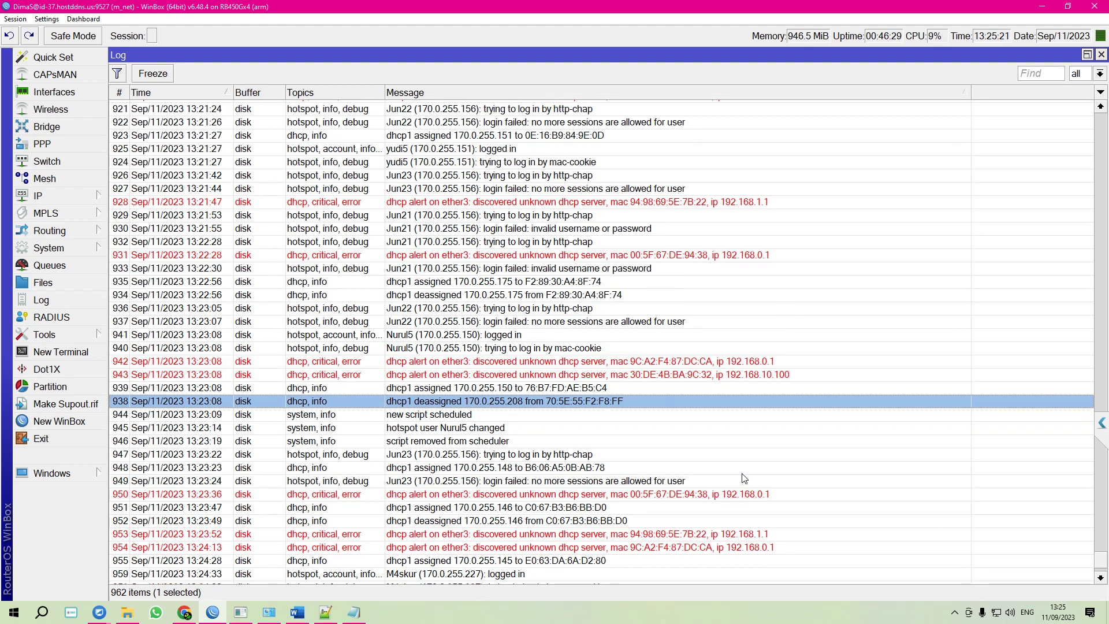
scroll(774, 466, "down", 3)
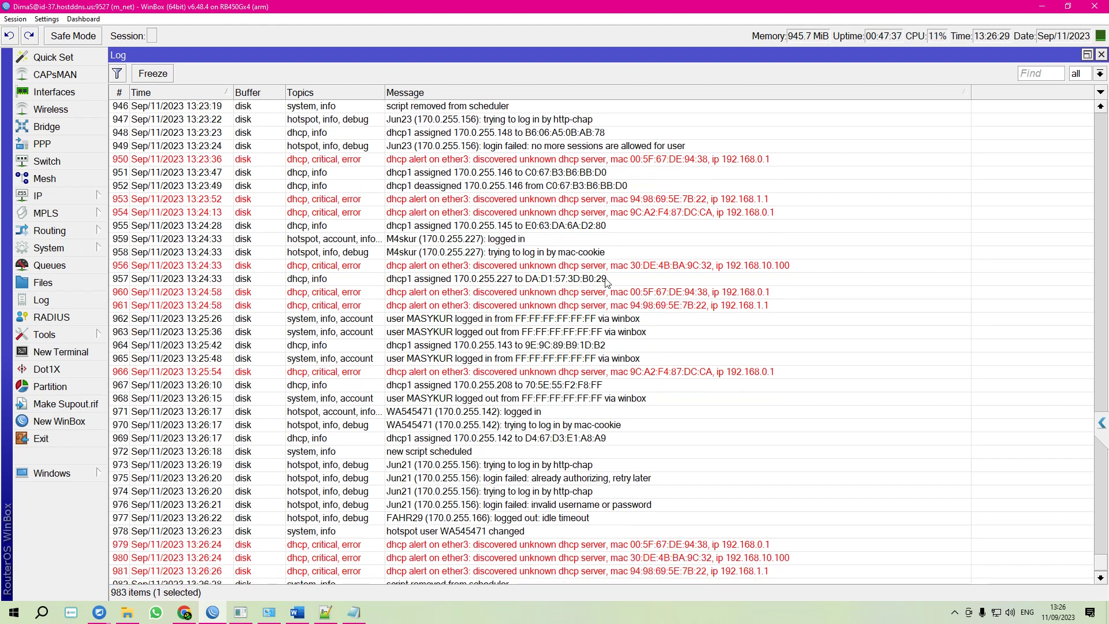
Review the firewall's NAT, filter, raw and mangle rules, and close the firewall window.
left_click(72, 198)
left_click(148, 310)
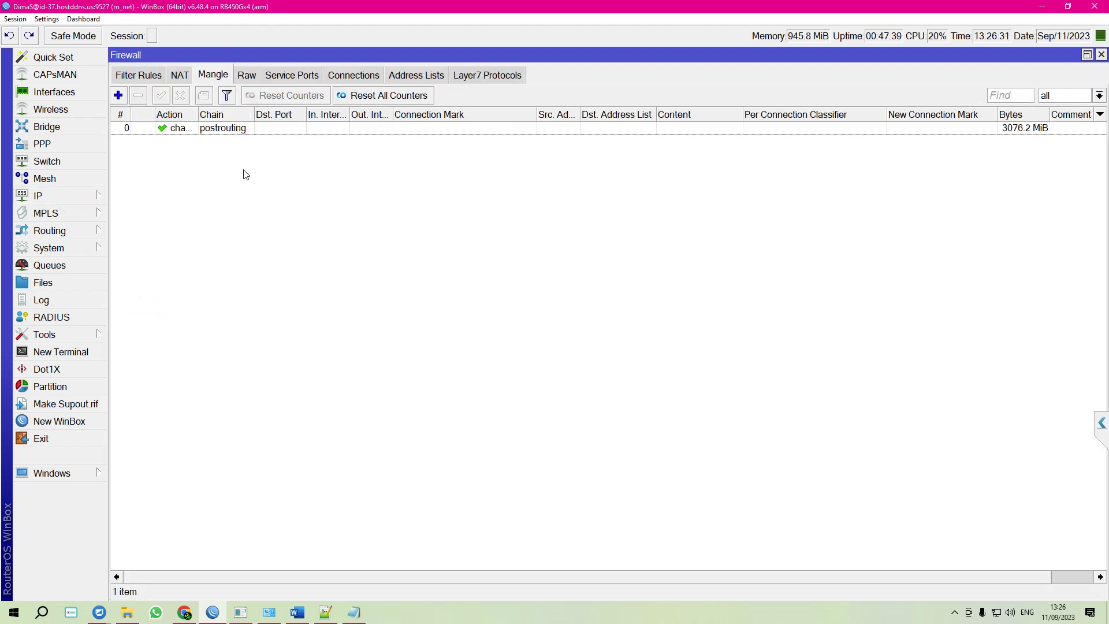
left_click(176, 76)
left_click(143, 75)
left_click(178, 75)
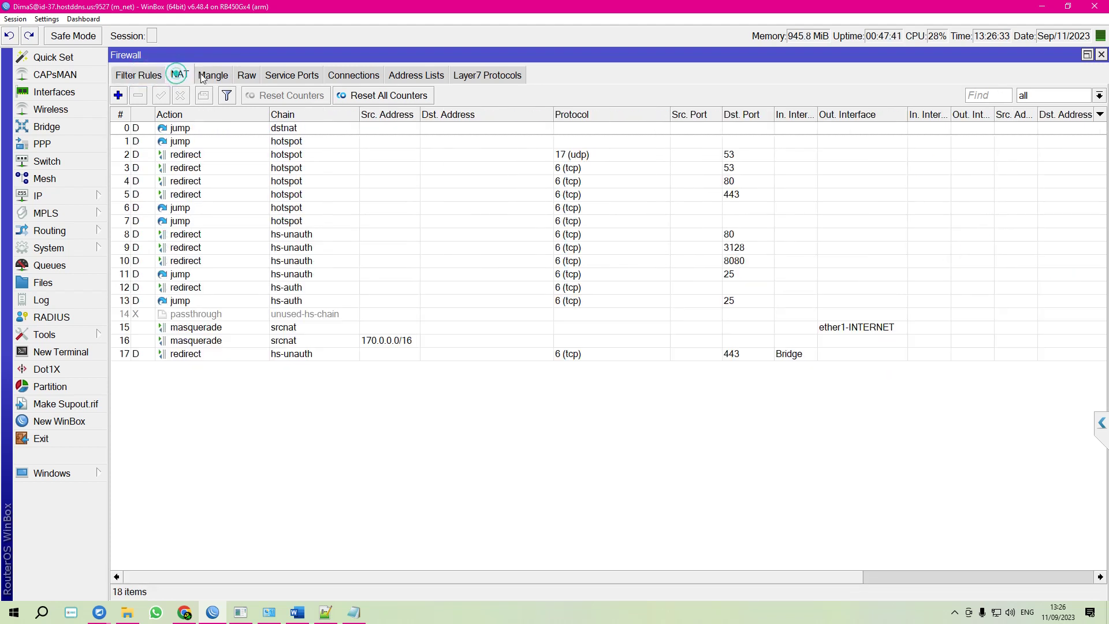
left_click(212, 75)
left_click(264, 76)
left_click(246, 75)
left_click(213, 75)
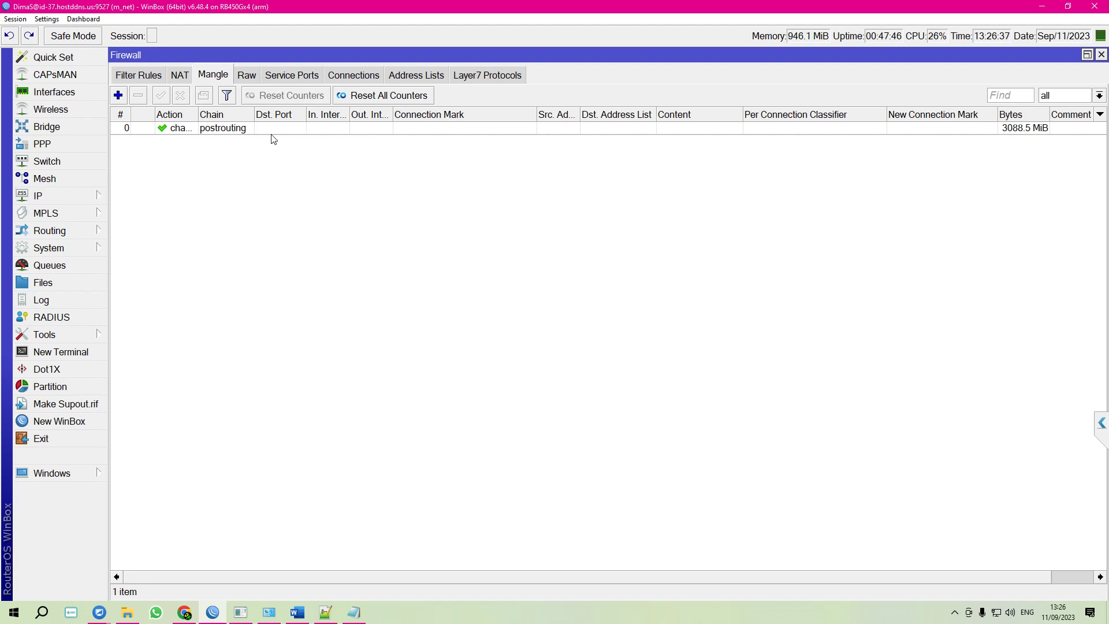
left_click(1102, 54)
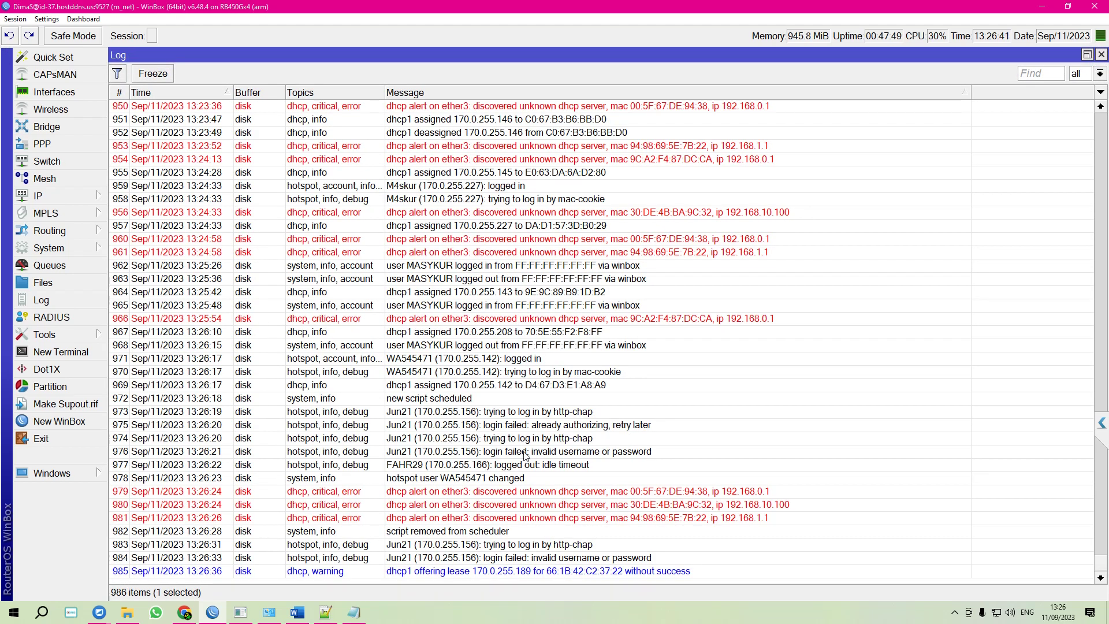